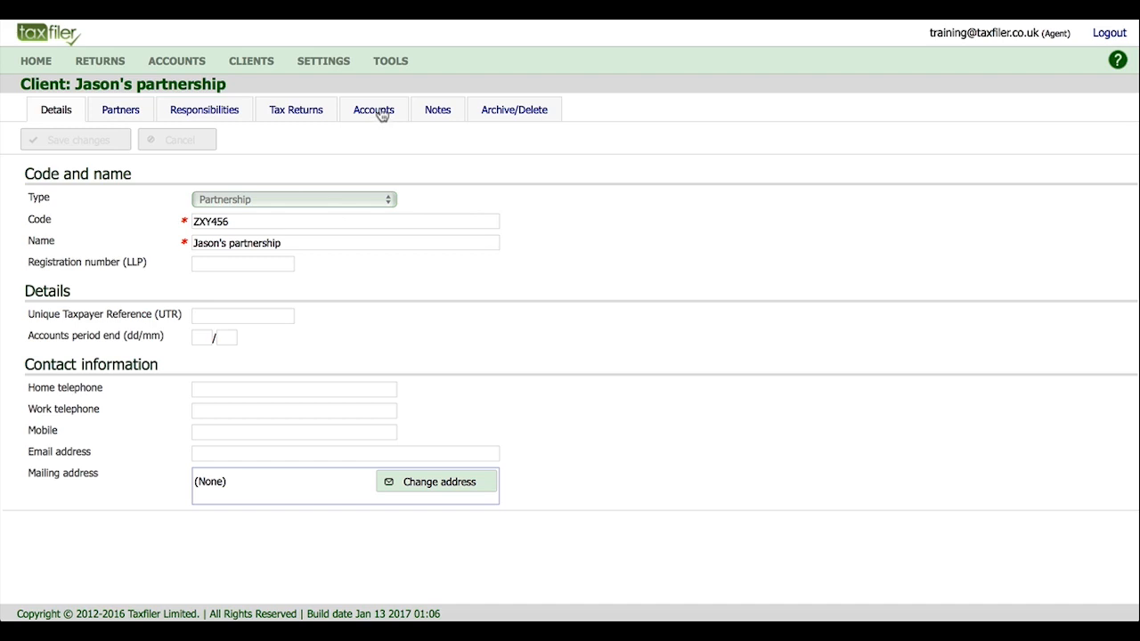
# Create a new set of accounts starting 06/04/2015 with both comparative period dates cleared.
pyautogui.click(381, 113)
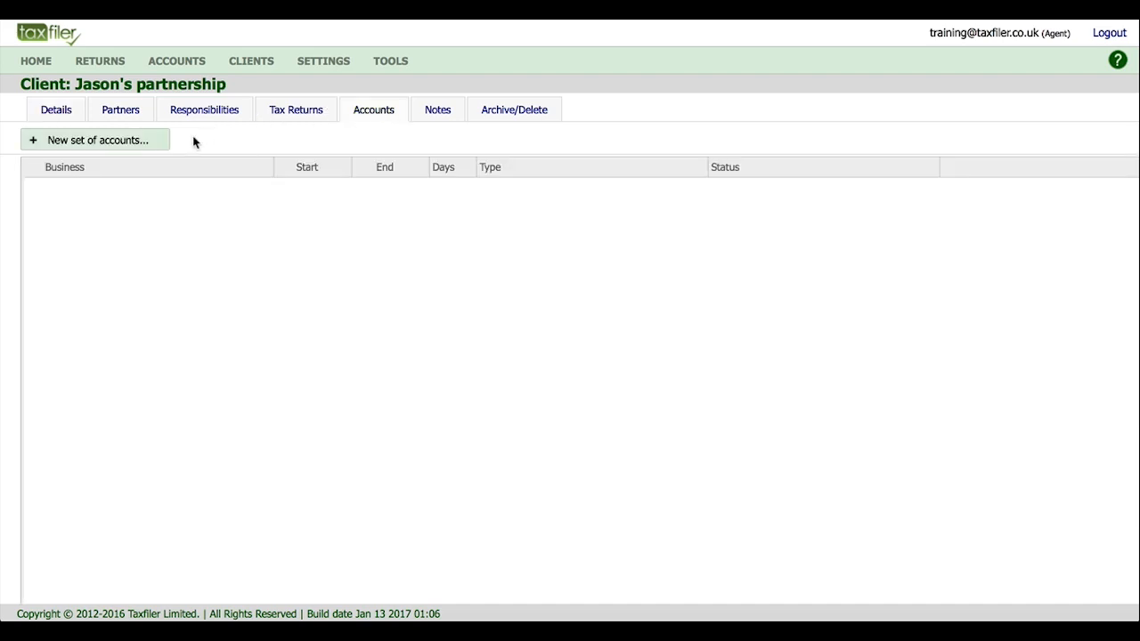
pyautogui.click(133, 144)
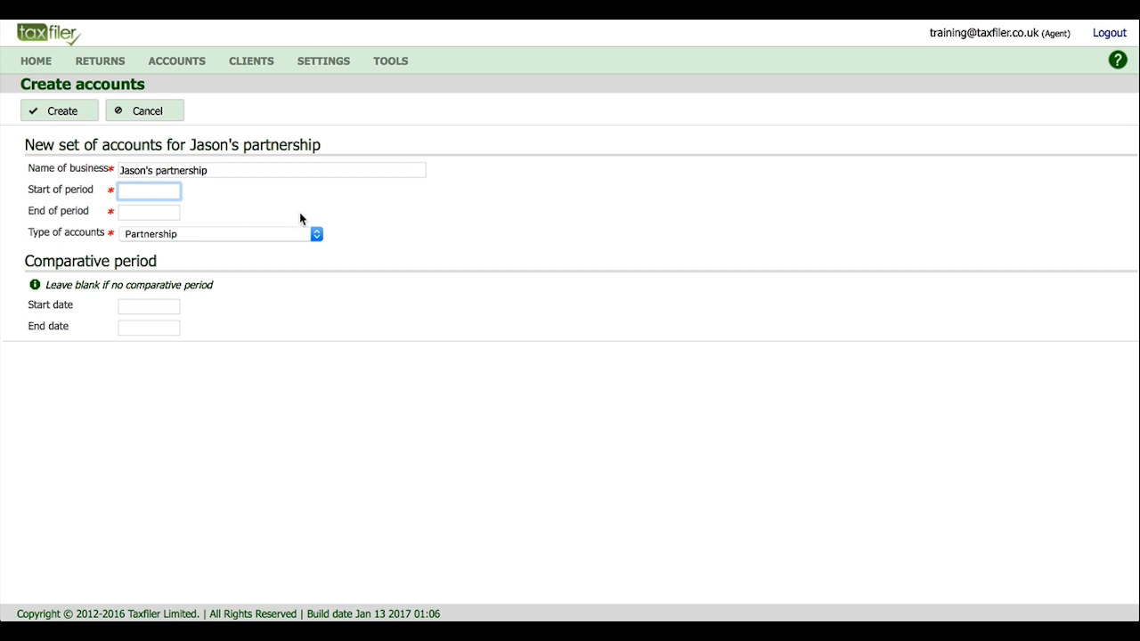
pyautogui.write('060415')
pyautogui.press('Tab')
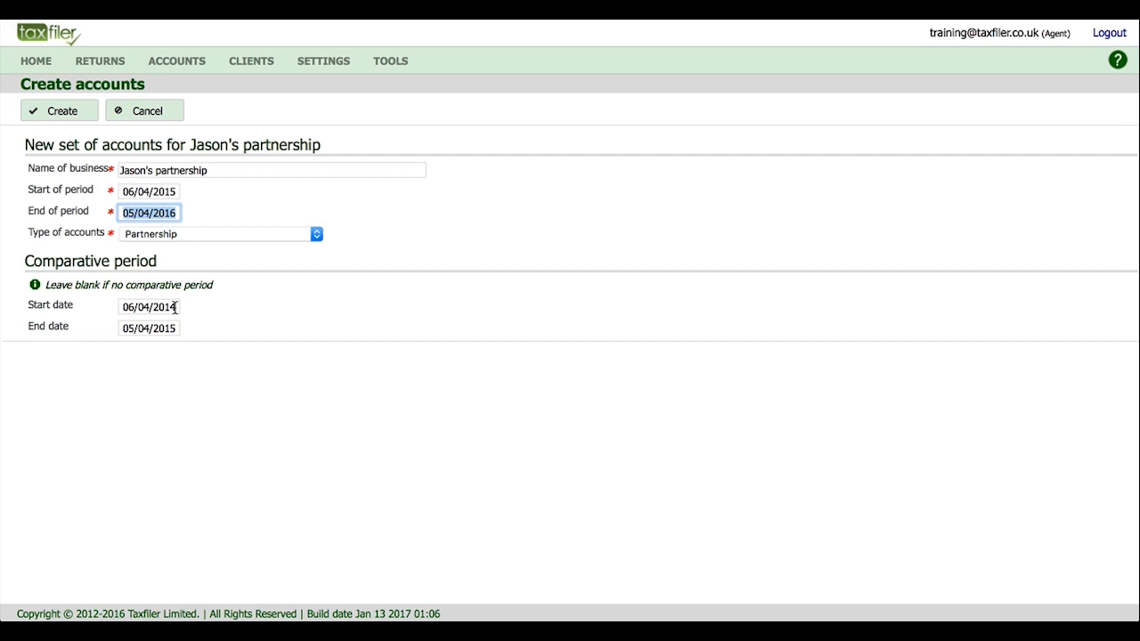
pyautogui.moveTo(174, 307); pyautogui.dragTo(120, 302)
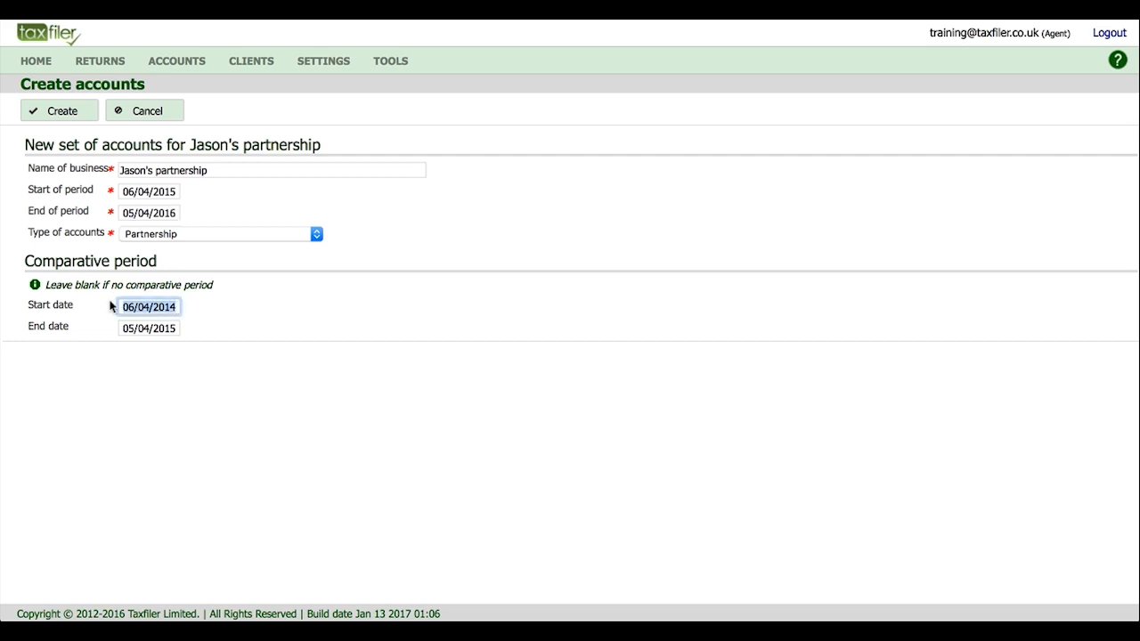
pyautogui.press('BackSpace')
pyautogui.press('Tab')
pyautogui.press('BackSpace')
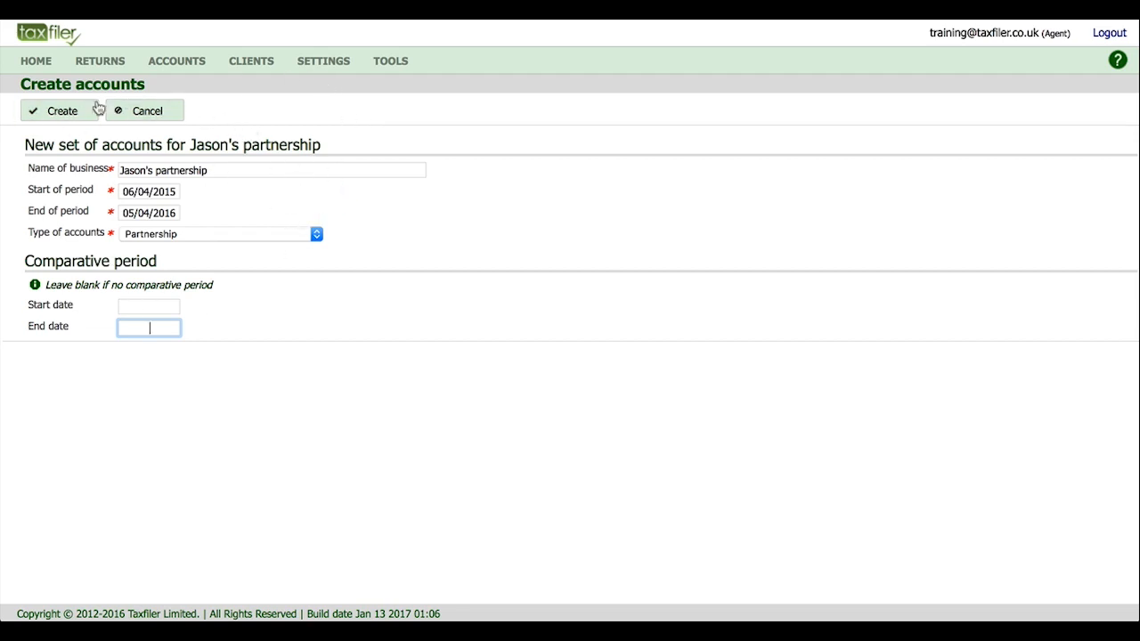
pyautogui.click(63, 108)
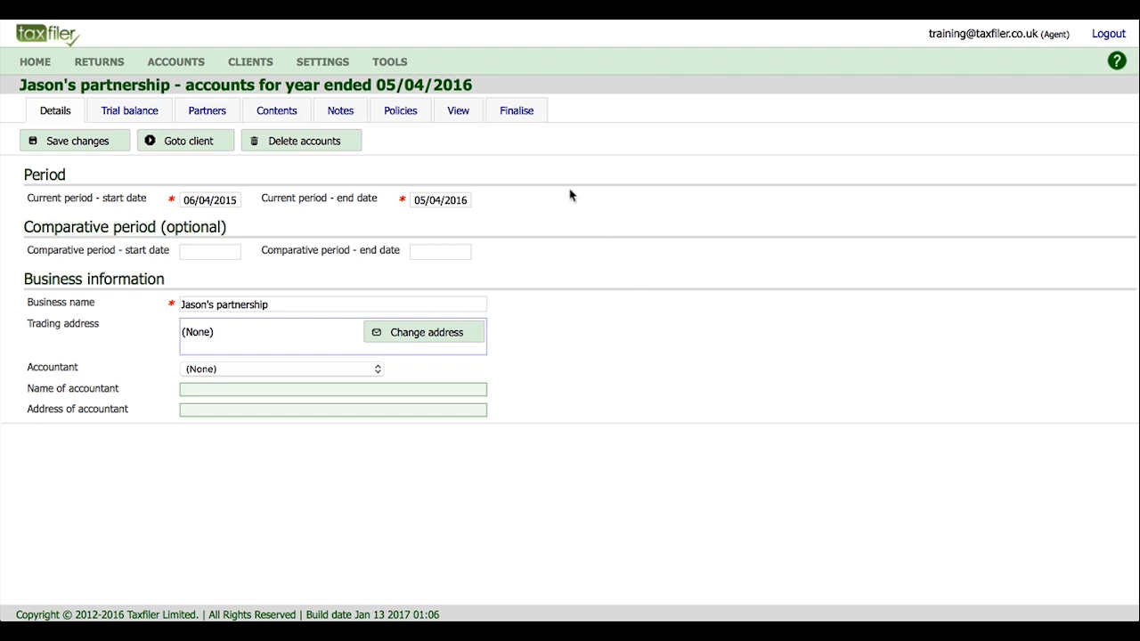
# Enter trial balance figures: sales 5,000 credit, purchases 2,000 and wages 750.
pyautogui.click(134, 113)
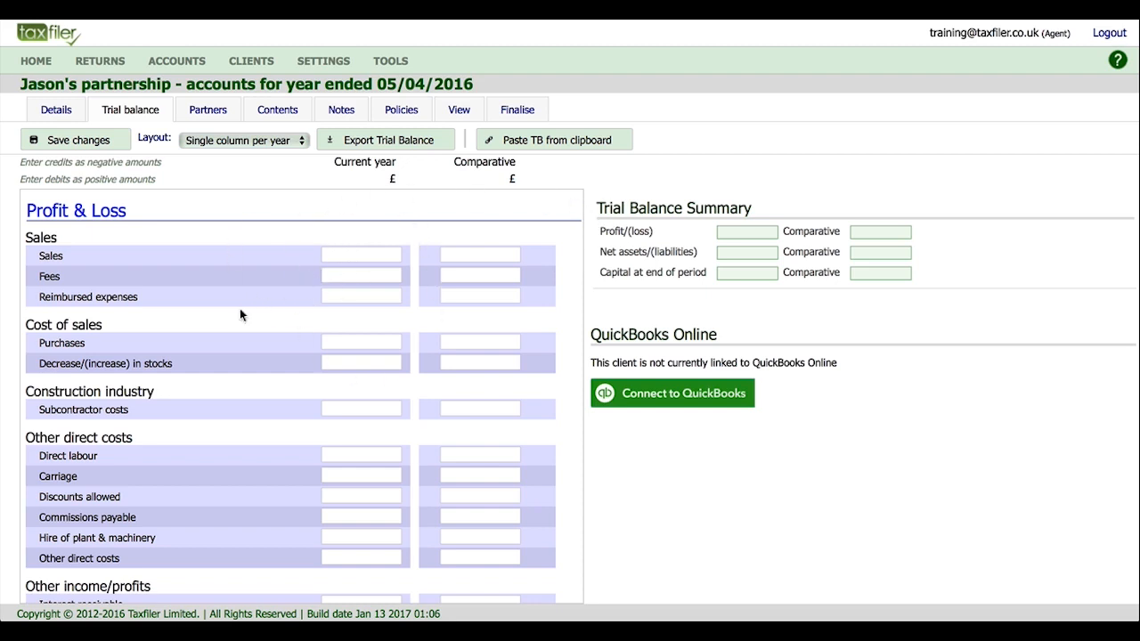
pyautogui.click(354, 253)
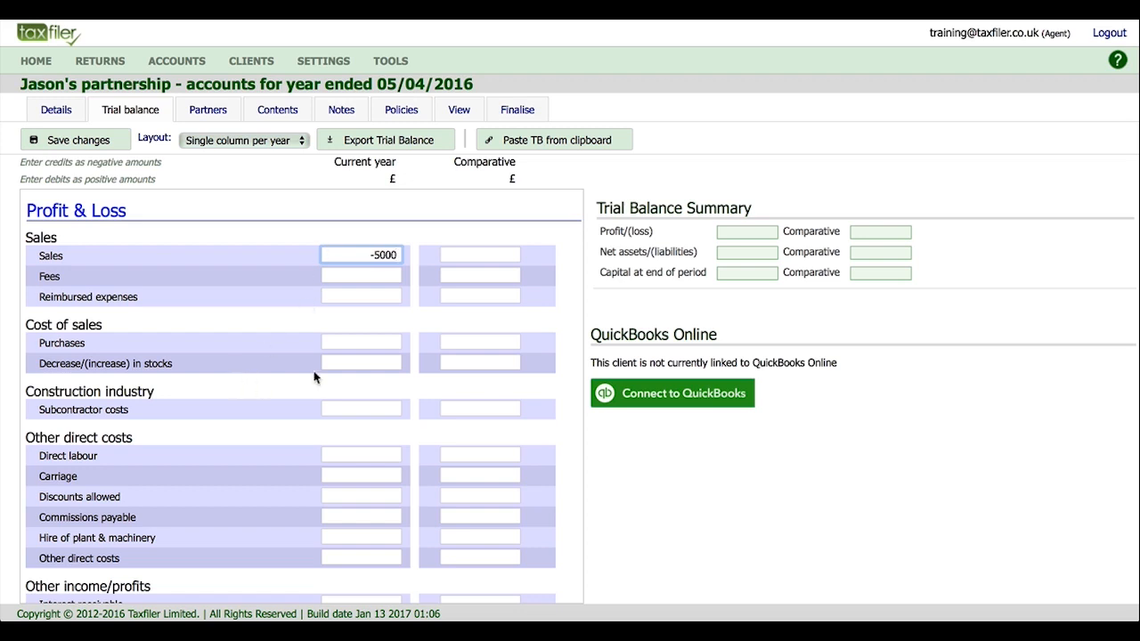
pyautogui.click(345, 340)
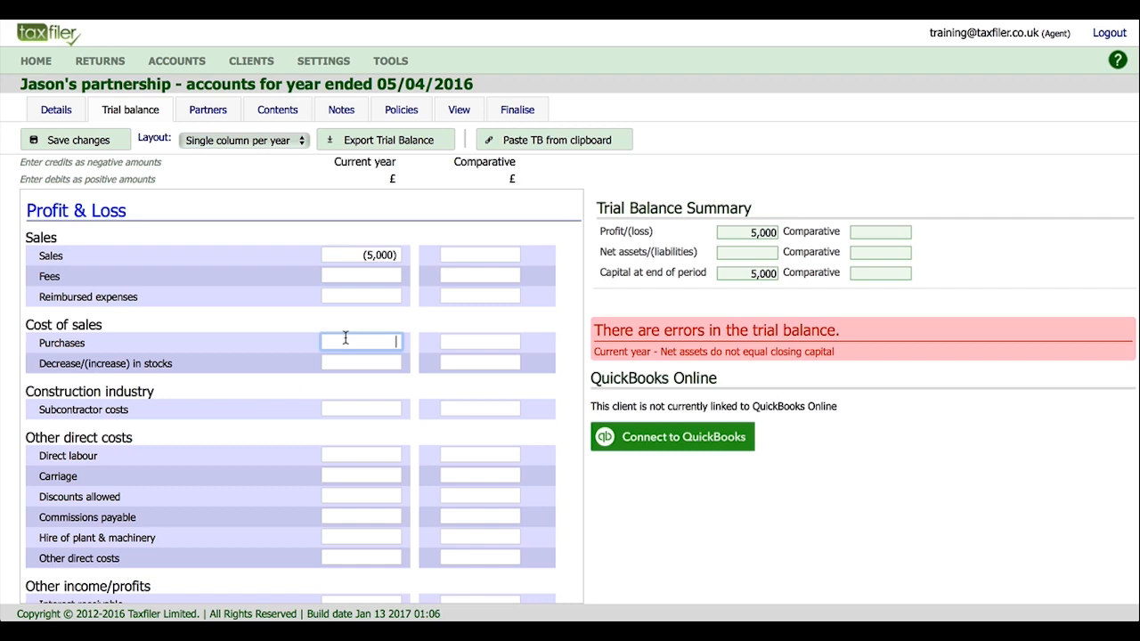
pyautogui.write('2000')
pyautogui.scroll(-5, 336, 430)
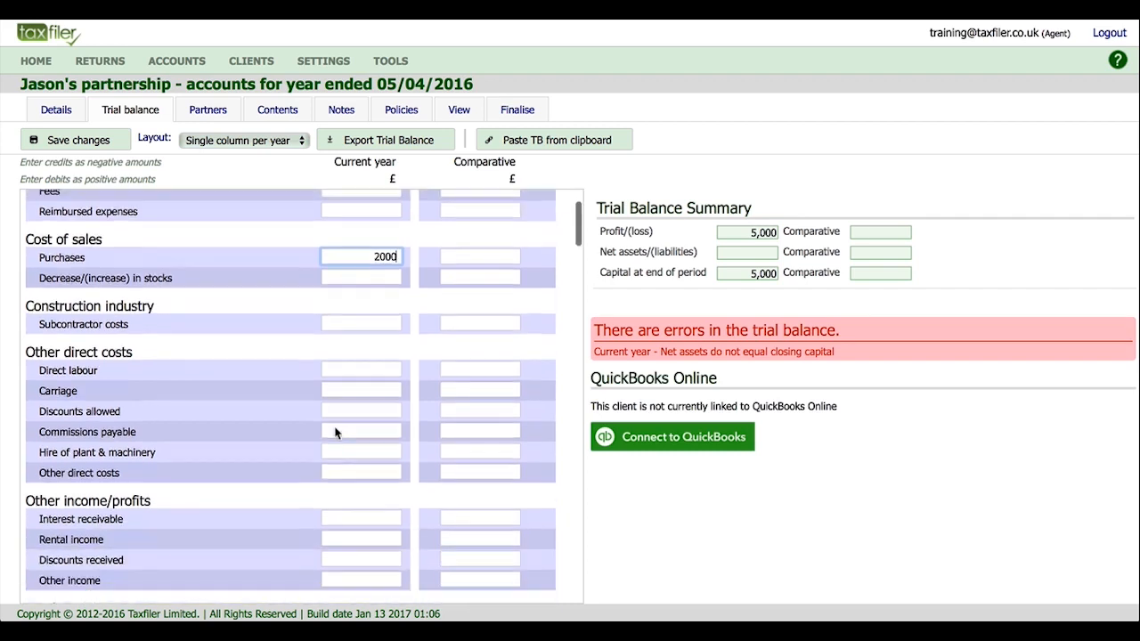
pyautogui.click(347, 402)
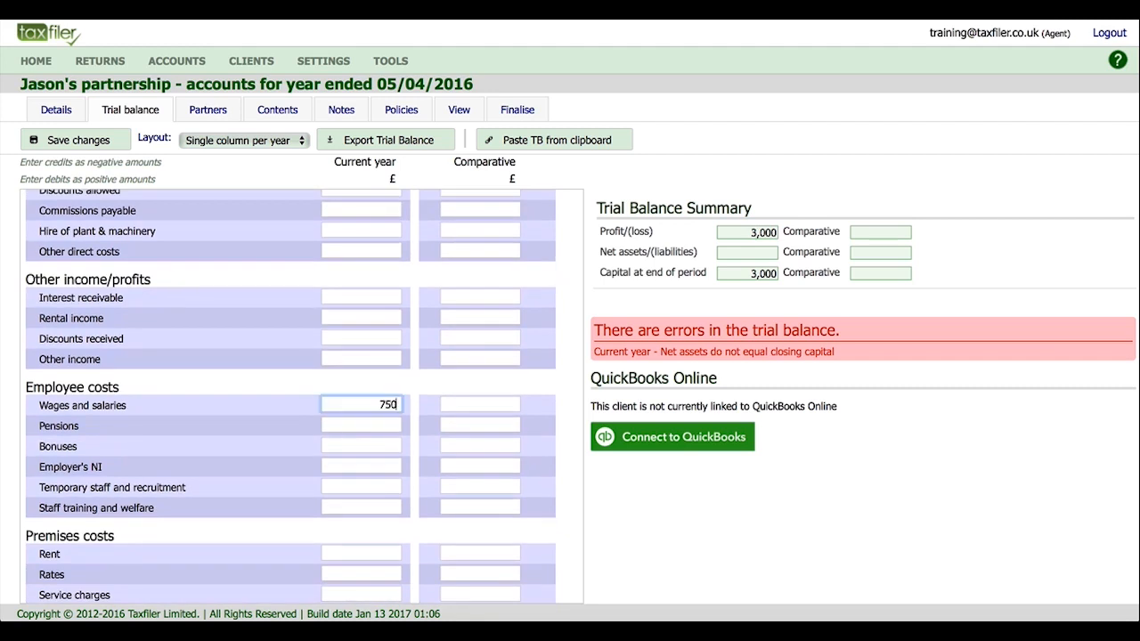
pyautogui.write('750')
# Add other expenses of 250 and drawings of 2,000, then save the trial balance.
pyautogui.scroll(-6, 310, 419)
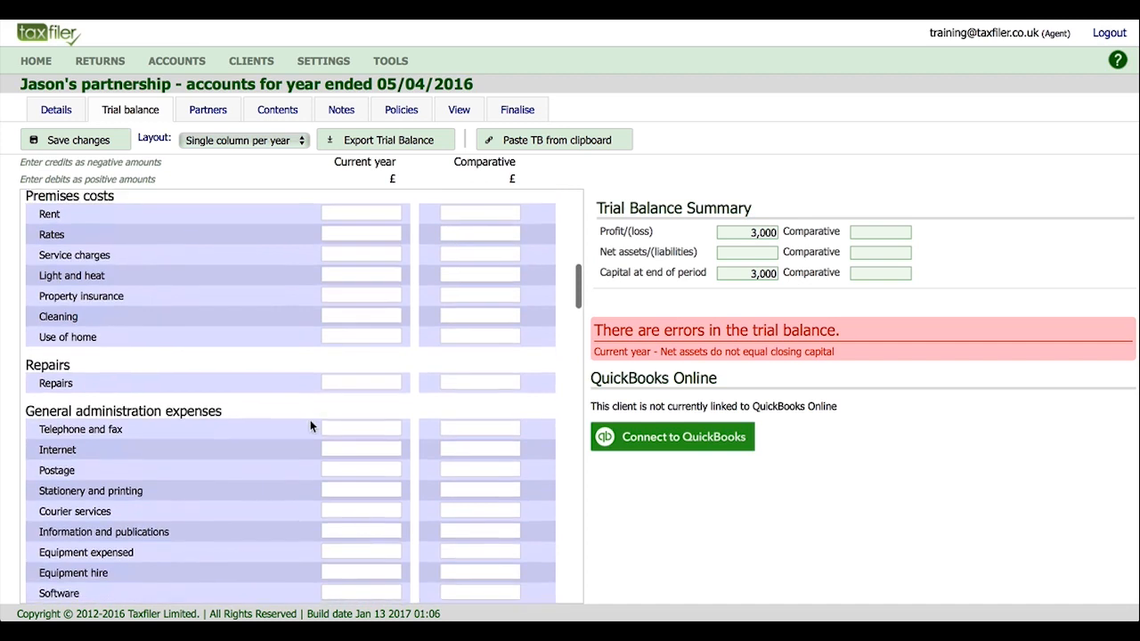
pyautogui.scroll(-6, 310, 426)
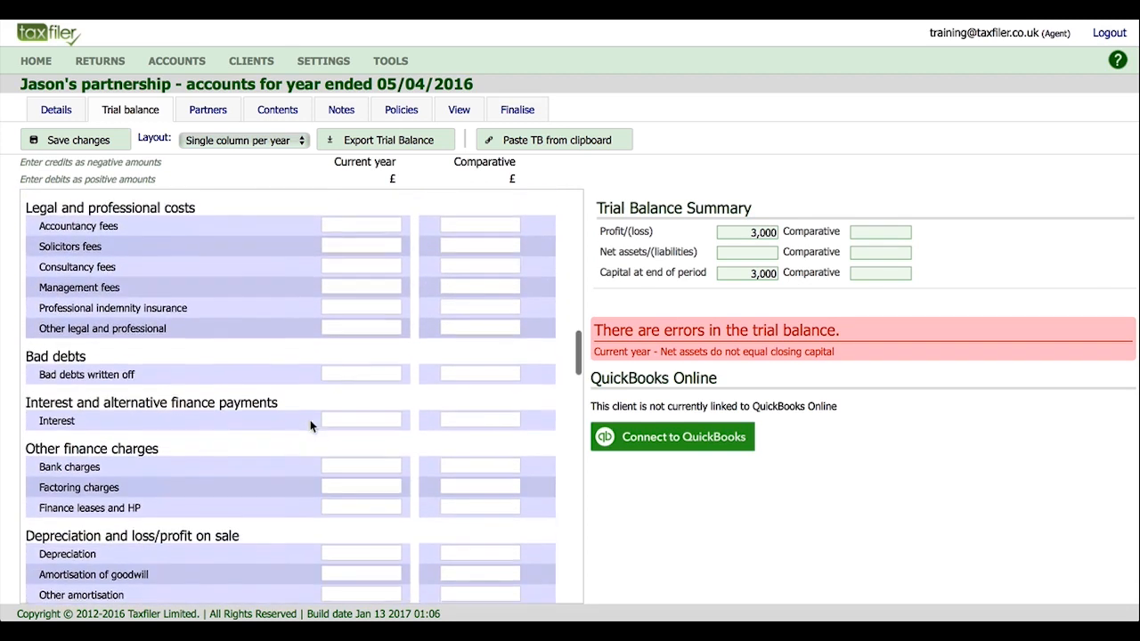
pyautogui.scroll(-4, 311, 426)
pyautogui.click(343, 427)
pyautogui.write('250')
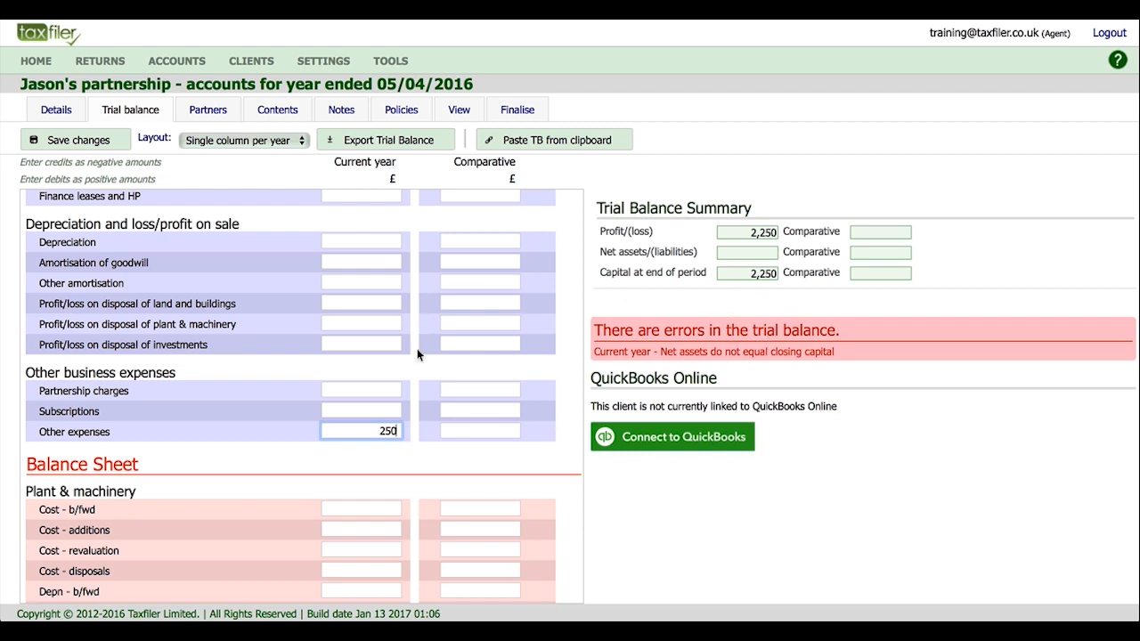
pyautogui.scroll(-7, 402, 436)
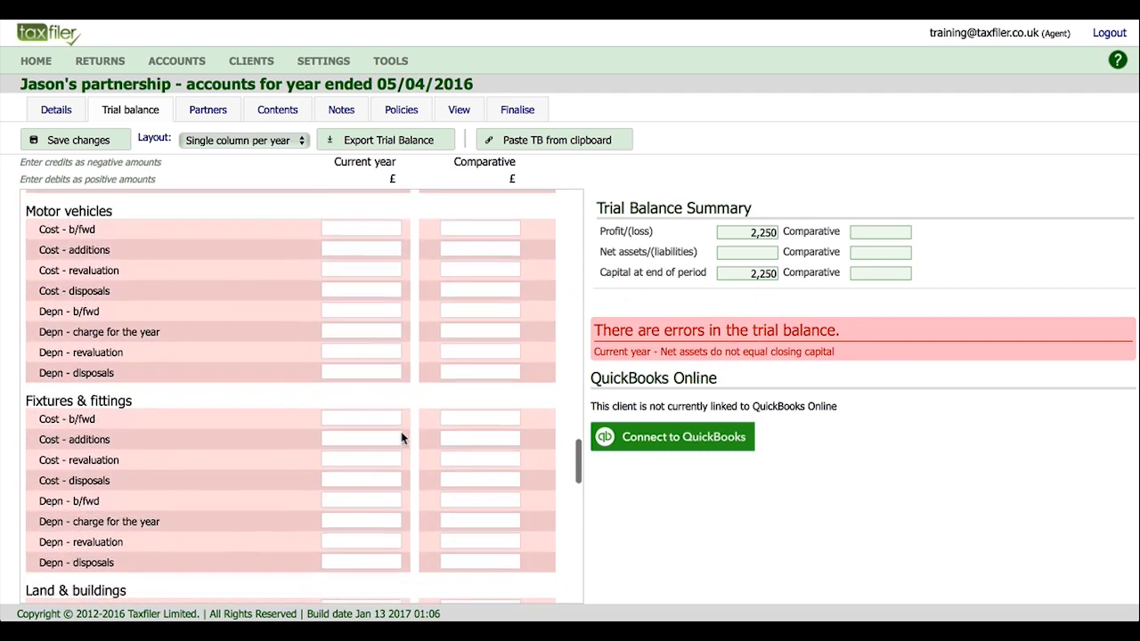
pyautogui.scroll(-10, 402, 437)
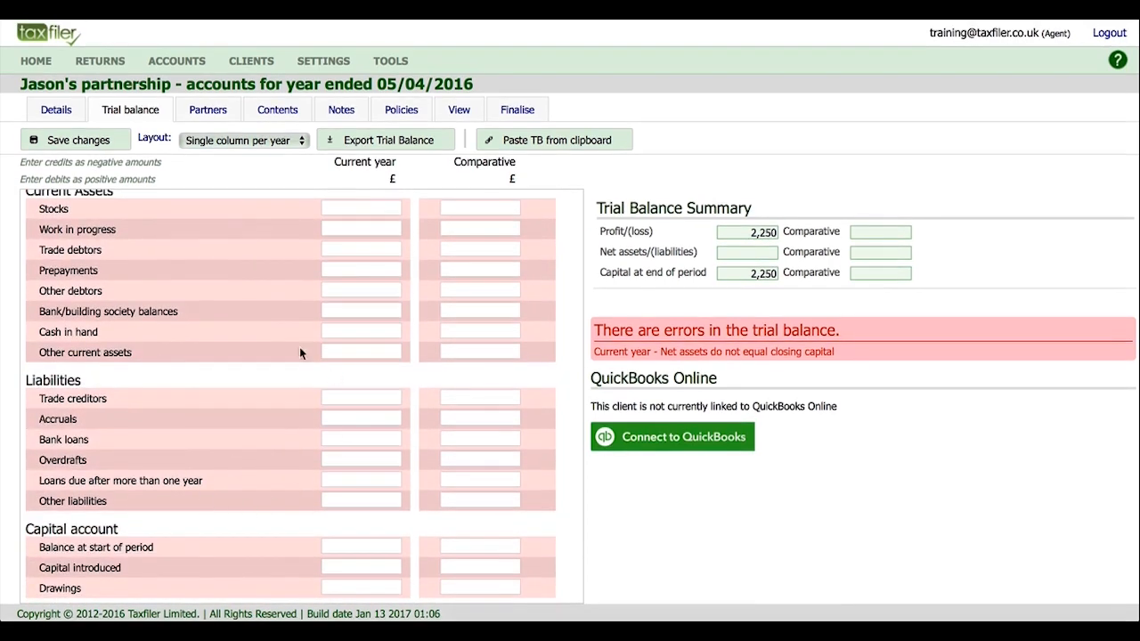
pyautogui.click(348, 585)
pyautogui.write('2000')
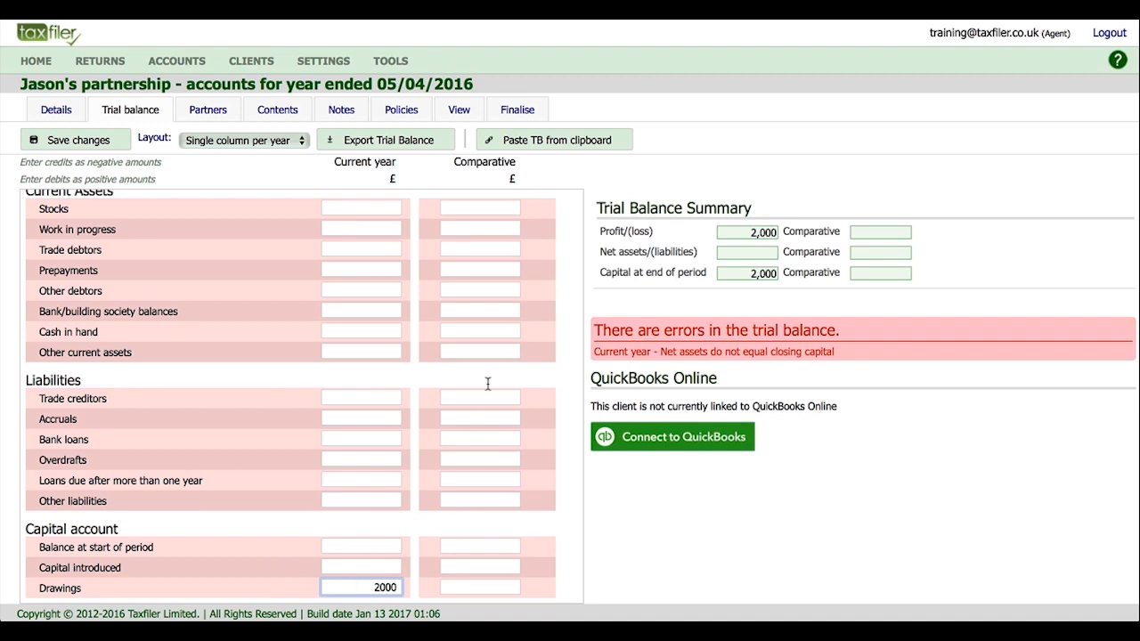
pyautogui.click(88, 142)
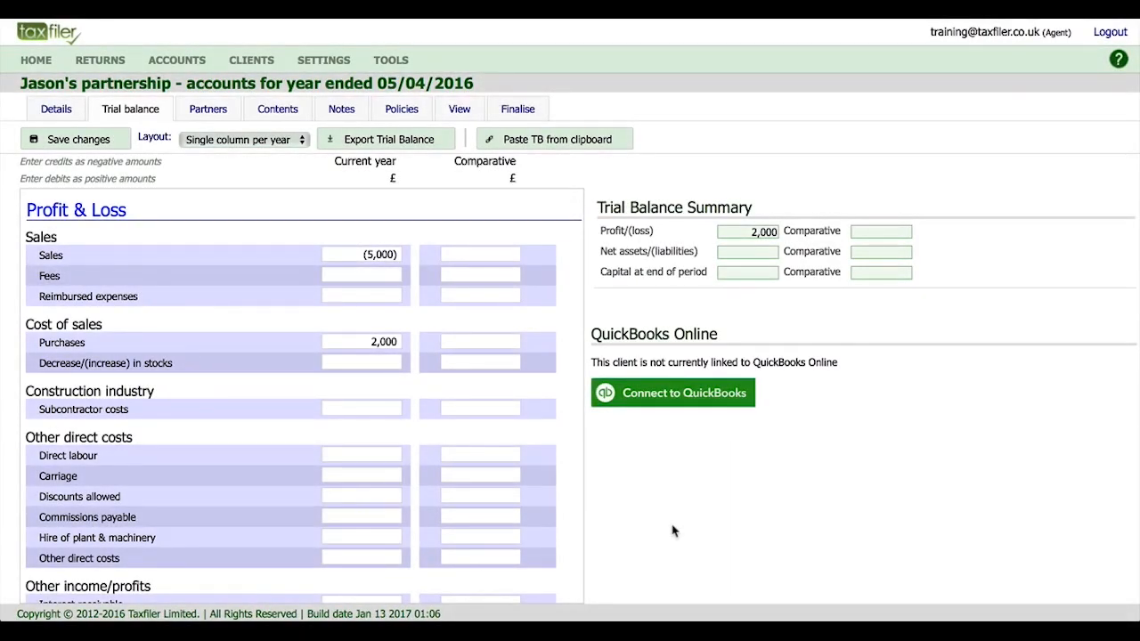
# Review the Partners table showing each partner's 50% share, 1,000 profit and 1,000 drawings.
pyautogui.click(210, 111)
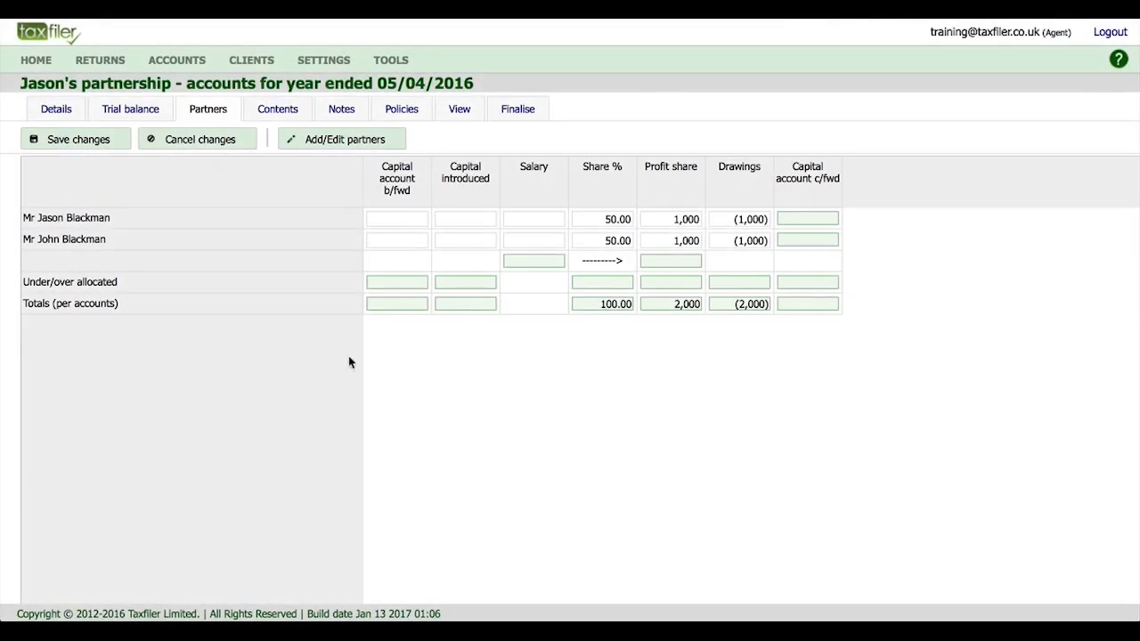
pyautogui.click(278, 110)
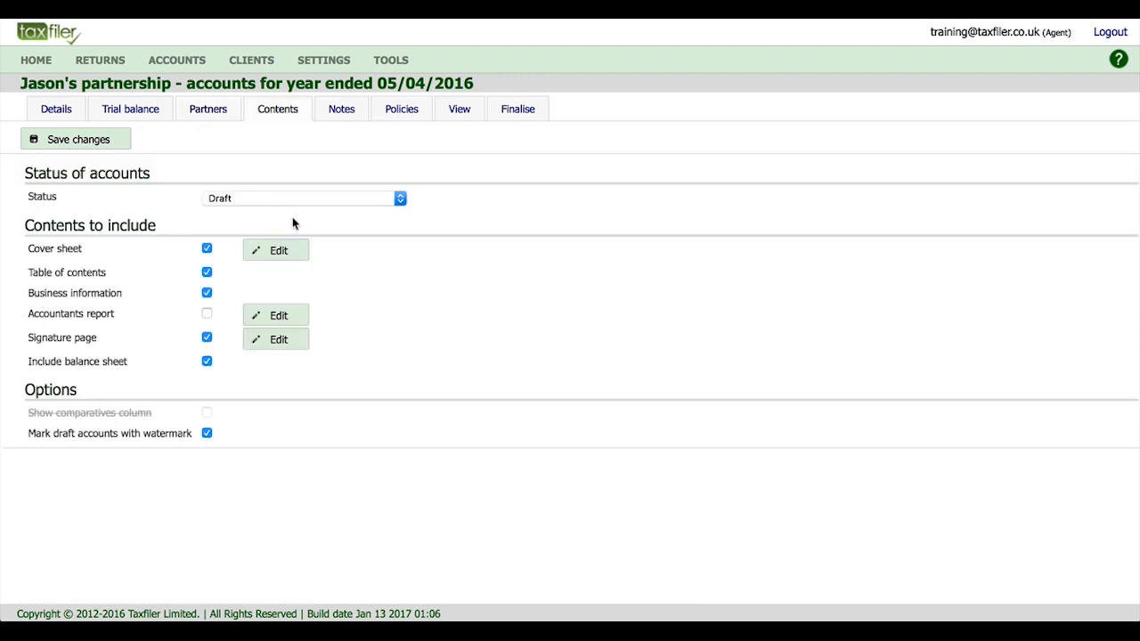
# Keep the accounts status as Draft, with Business information still included in the contents.
pyautogui.click(401, 199)
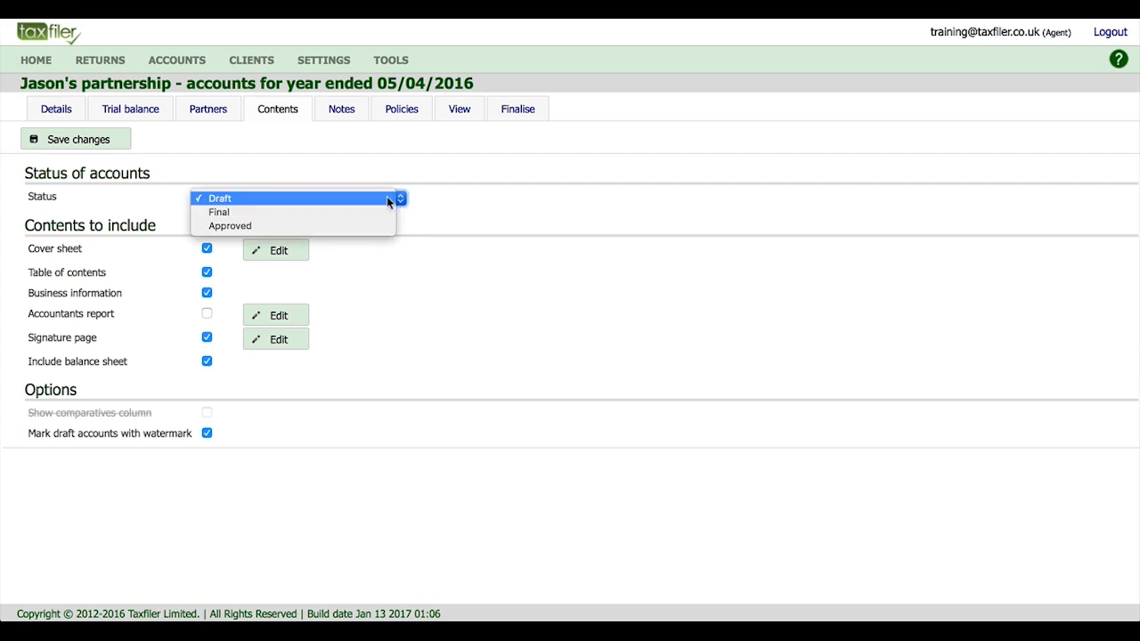
pyautogui.click(330, 197)
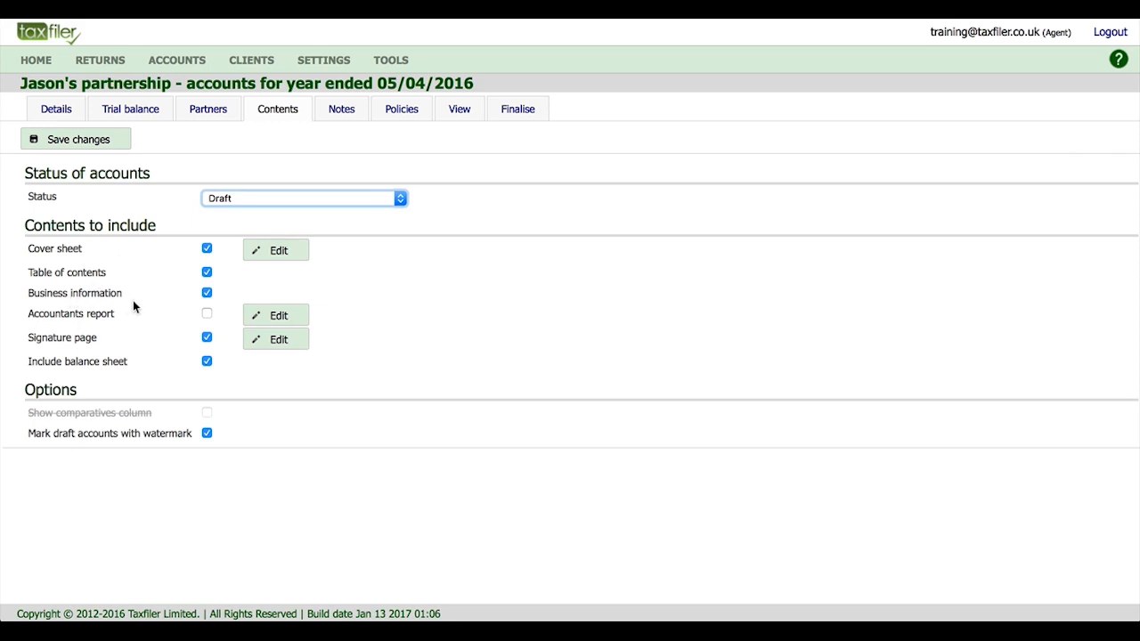
pyautogui.click(207, 293)
pyautogui.click(208, 294)
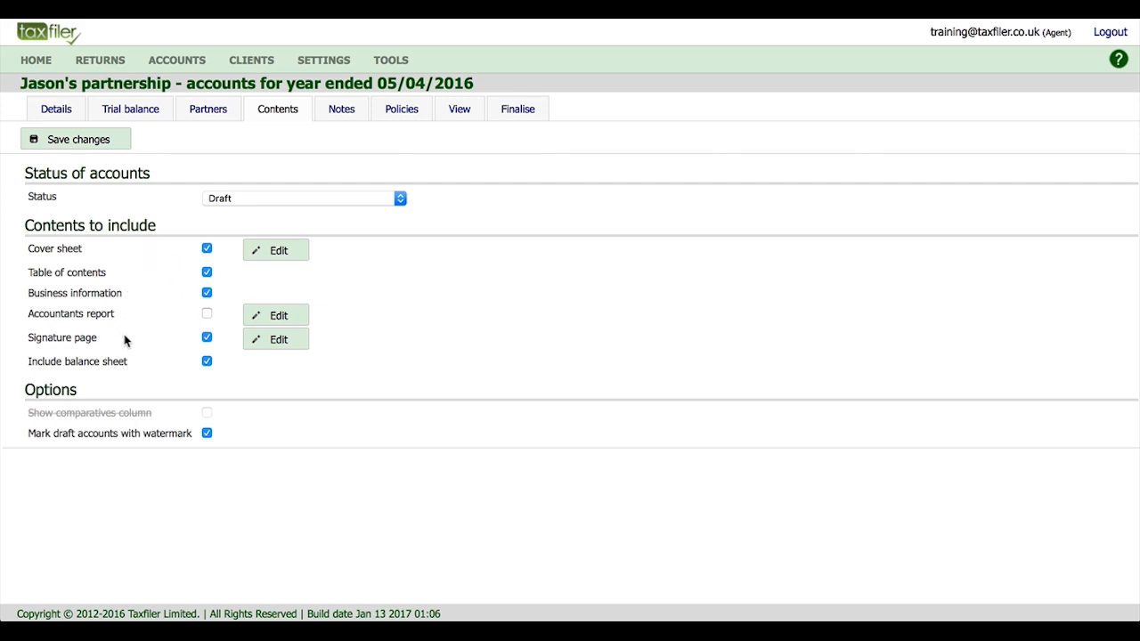
pyautogui.click(275, 253)
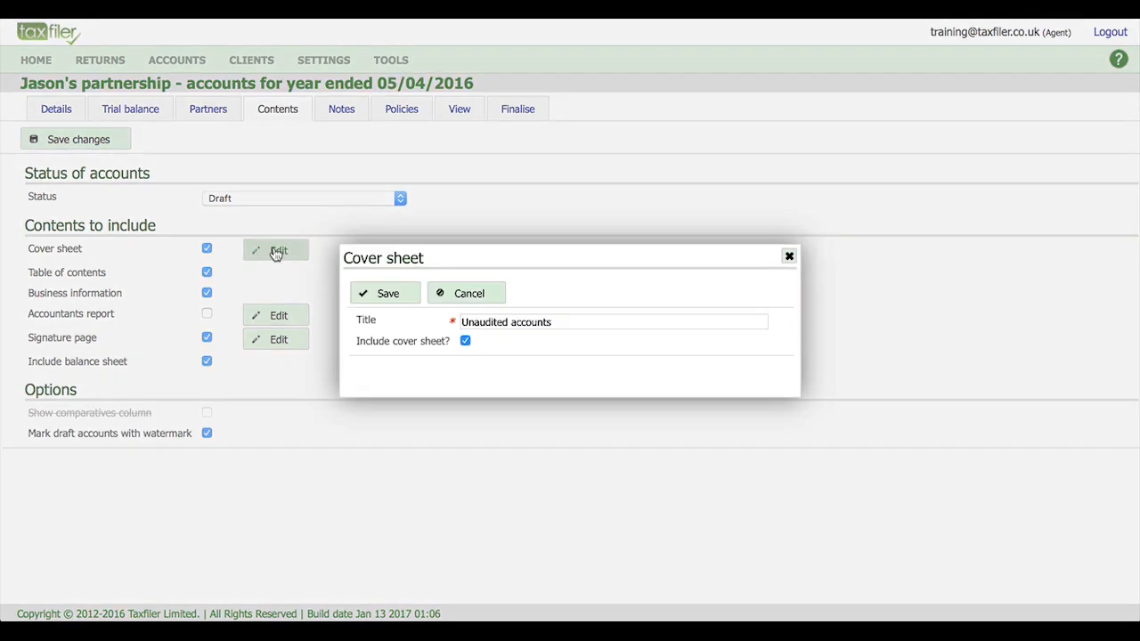
pyautogui.click(463, 294)
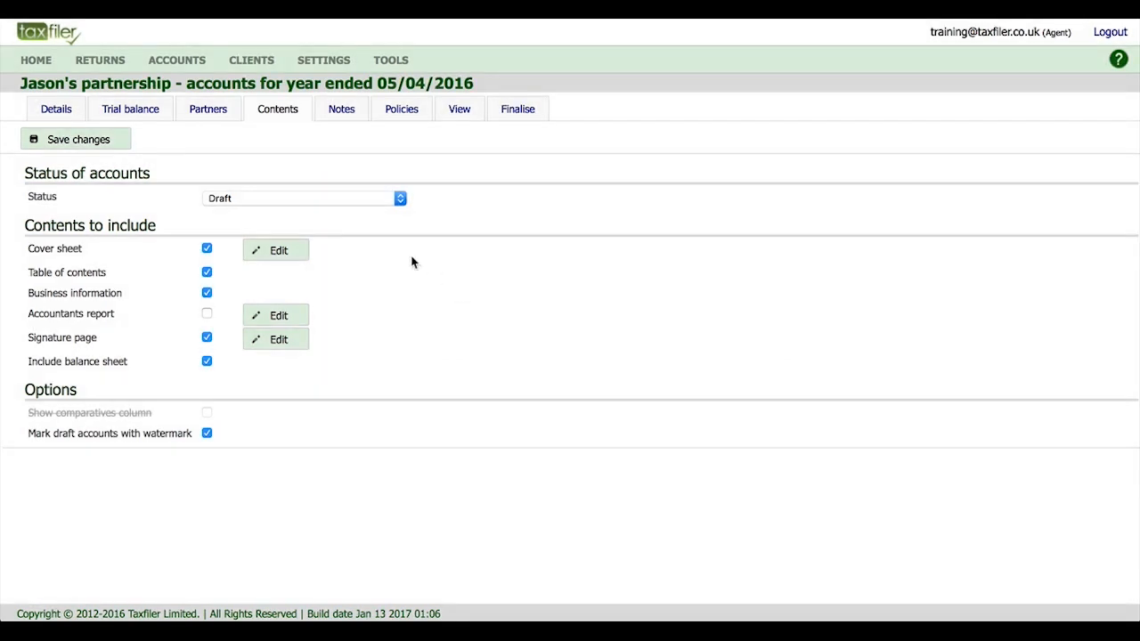
pyautogui.click(280, 319)
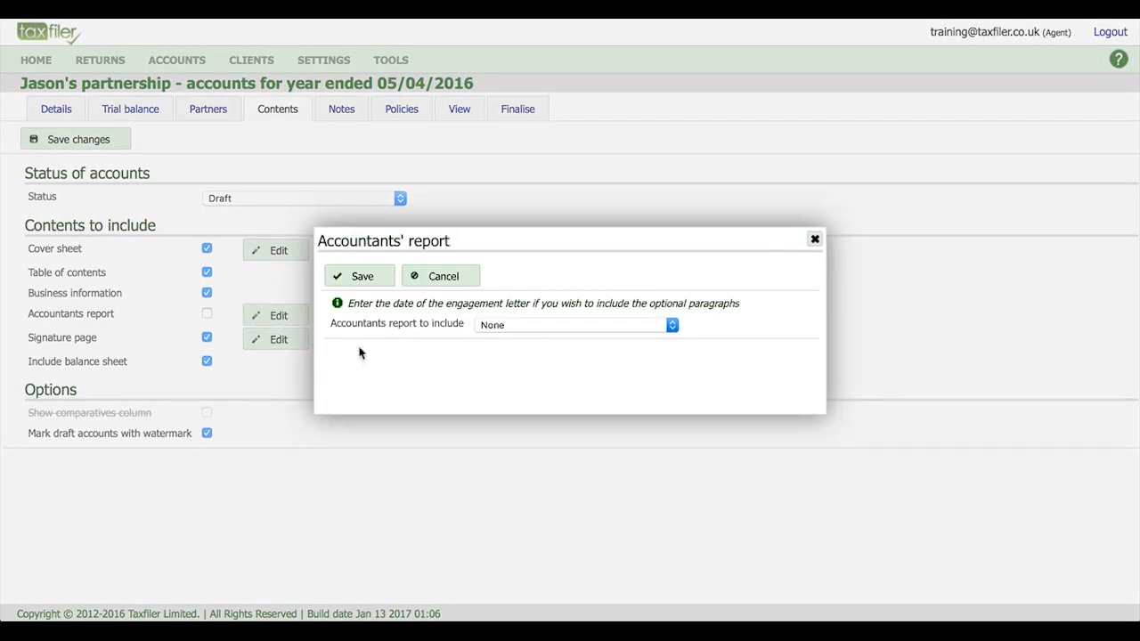
pyautogui.click(672, 327)
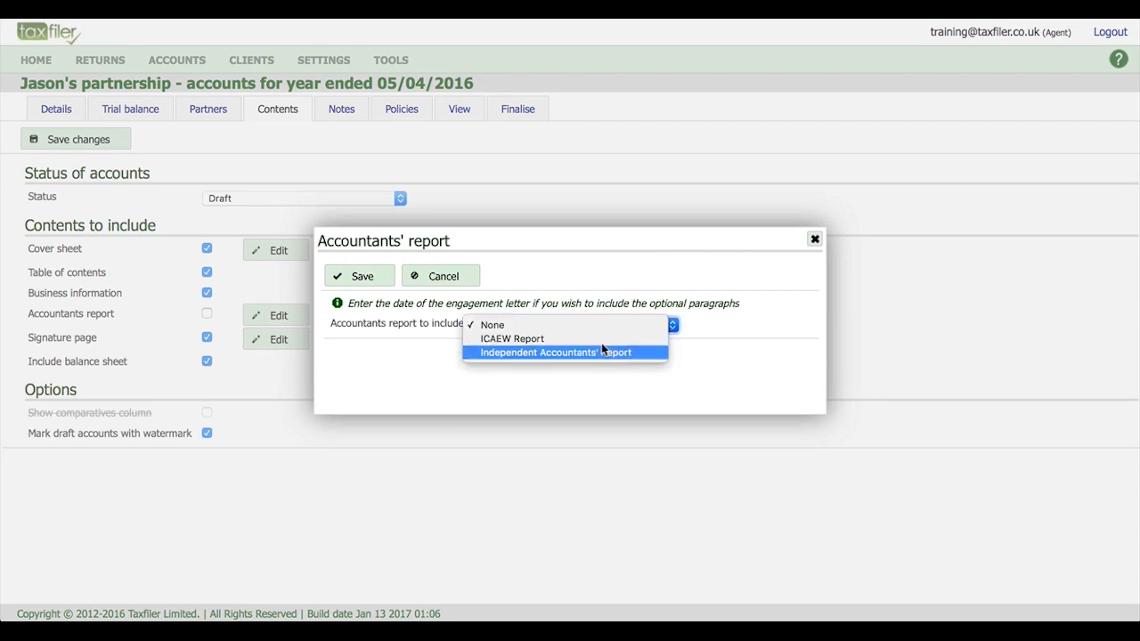
pyautogui.click(551, 325)
pyautogui.click(443, 287)
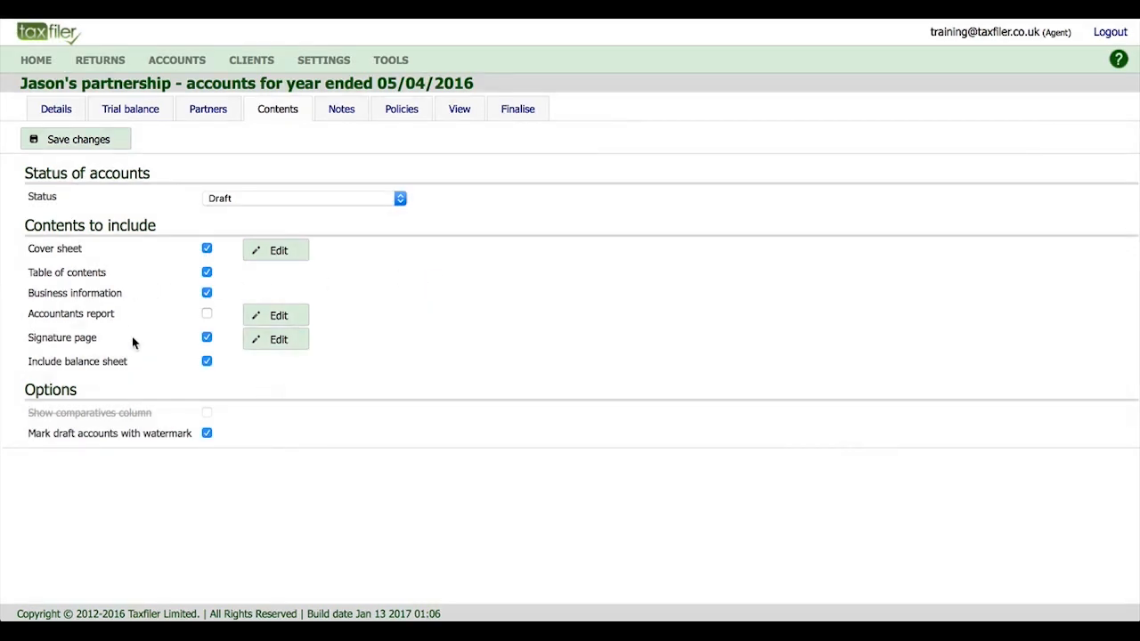
pyautogui.click(279, 342)
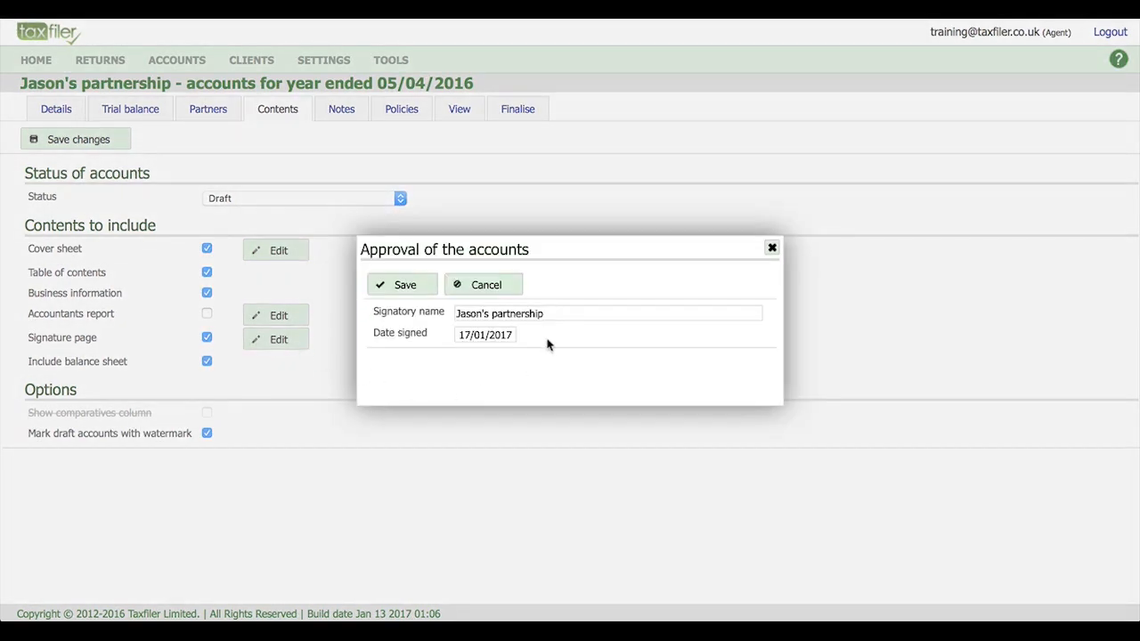
pyautogui.click(486, 286)
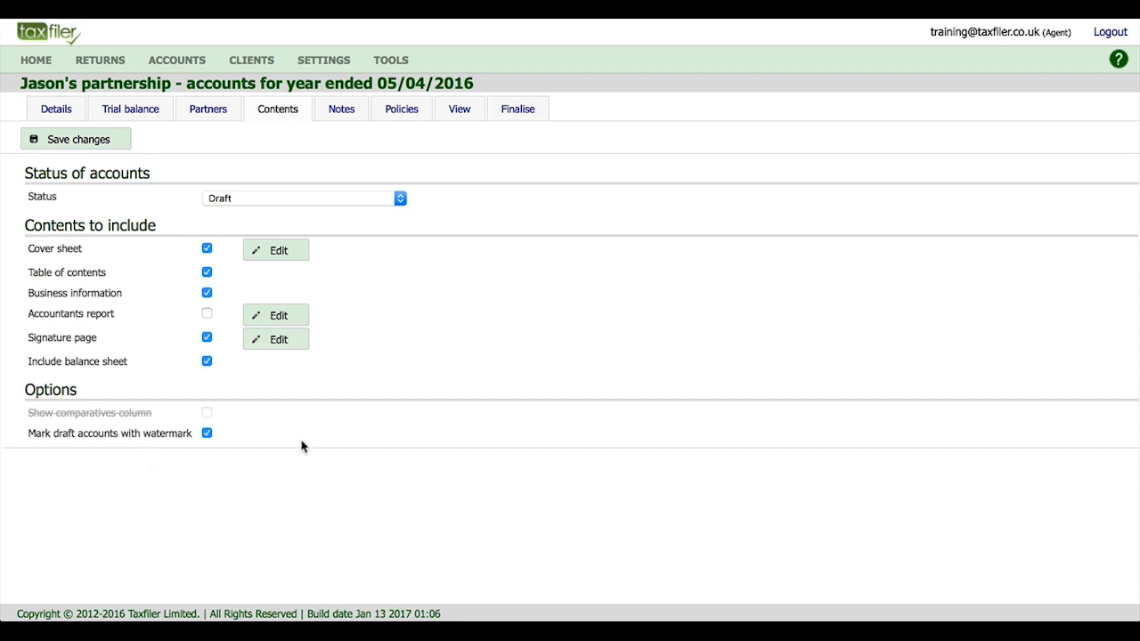
pyautogui.click(206, 434)
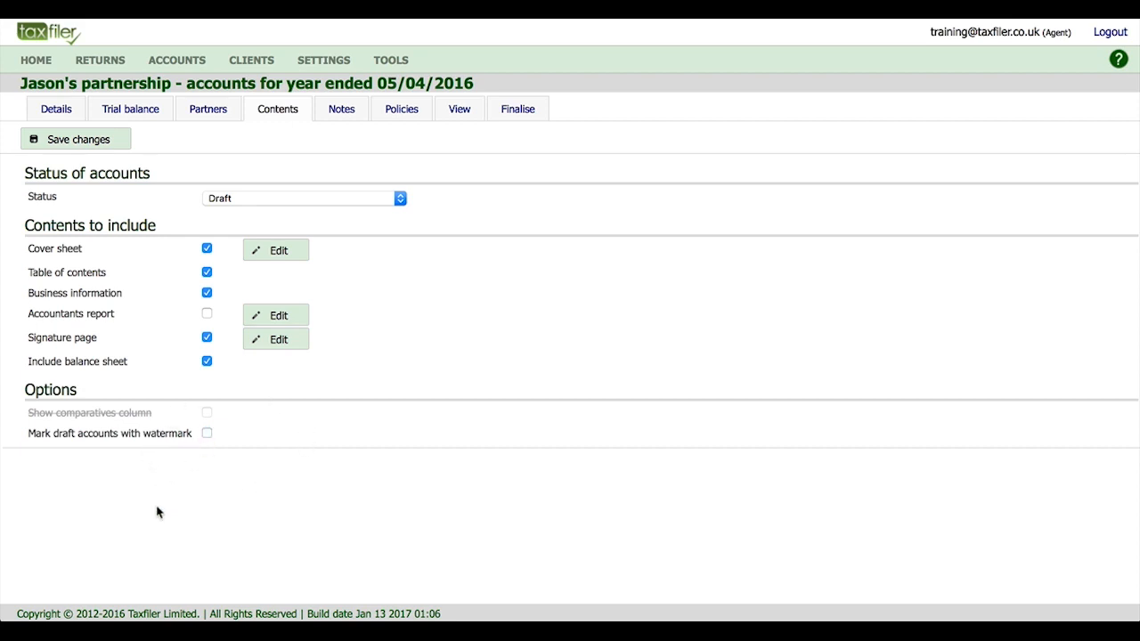
pyautogui.click(206, 434)
pyautogui.click(109, 140)
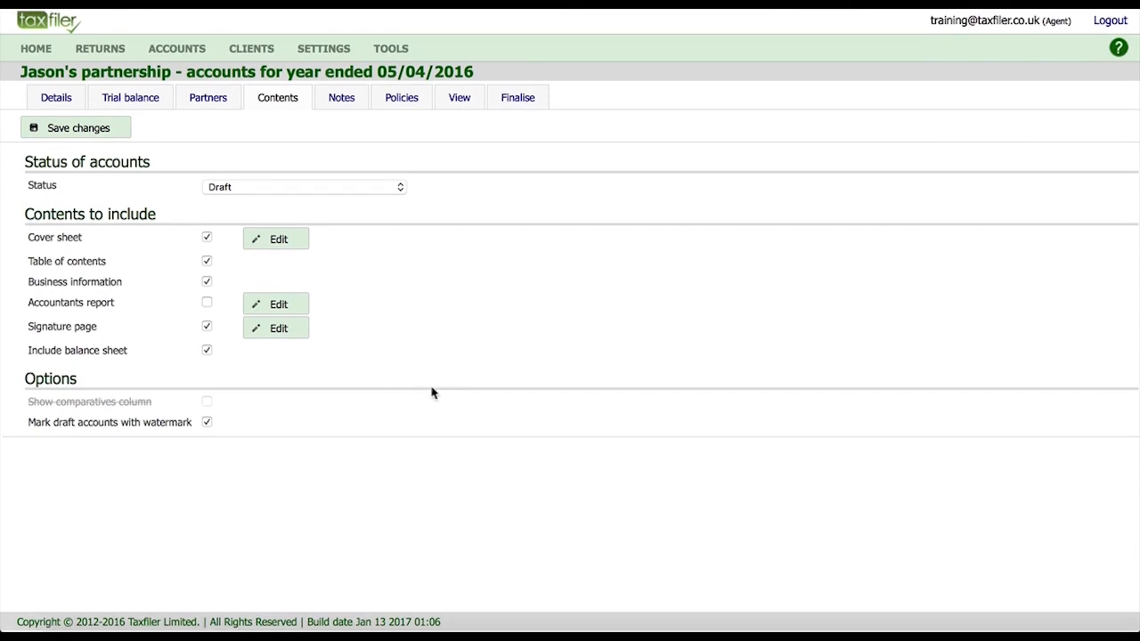
# Inspect the Profit and loss account analysis note and cancel, leaving it excluded.
pyautogui.click(342, 105)
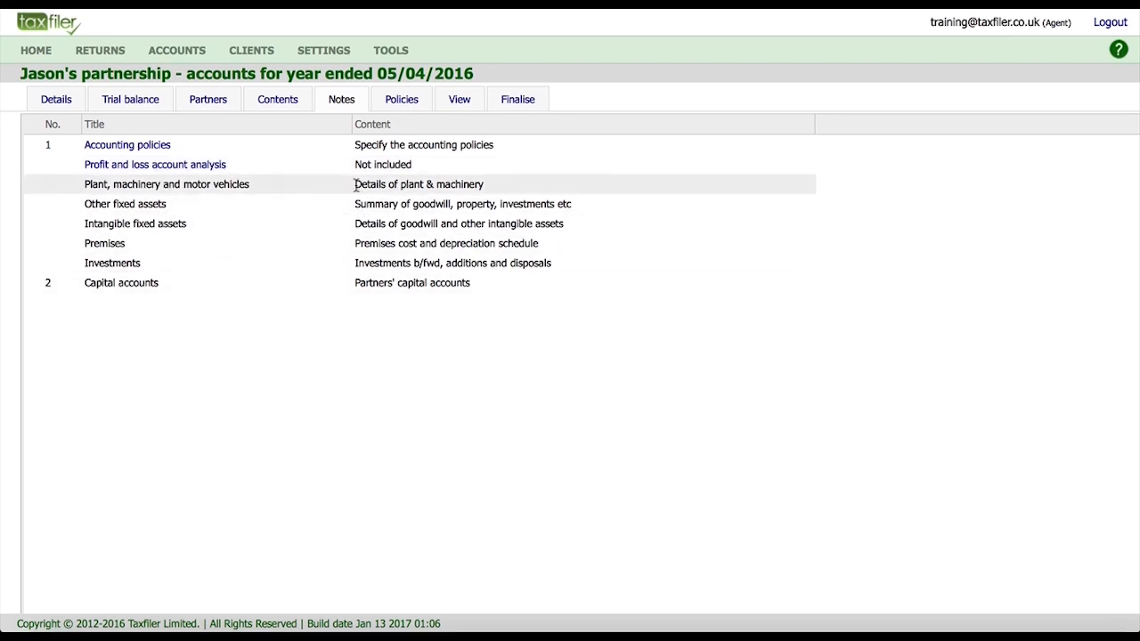
pyautogui.click(171, 168)
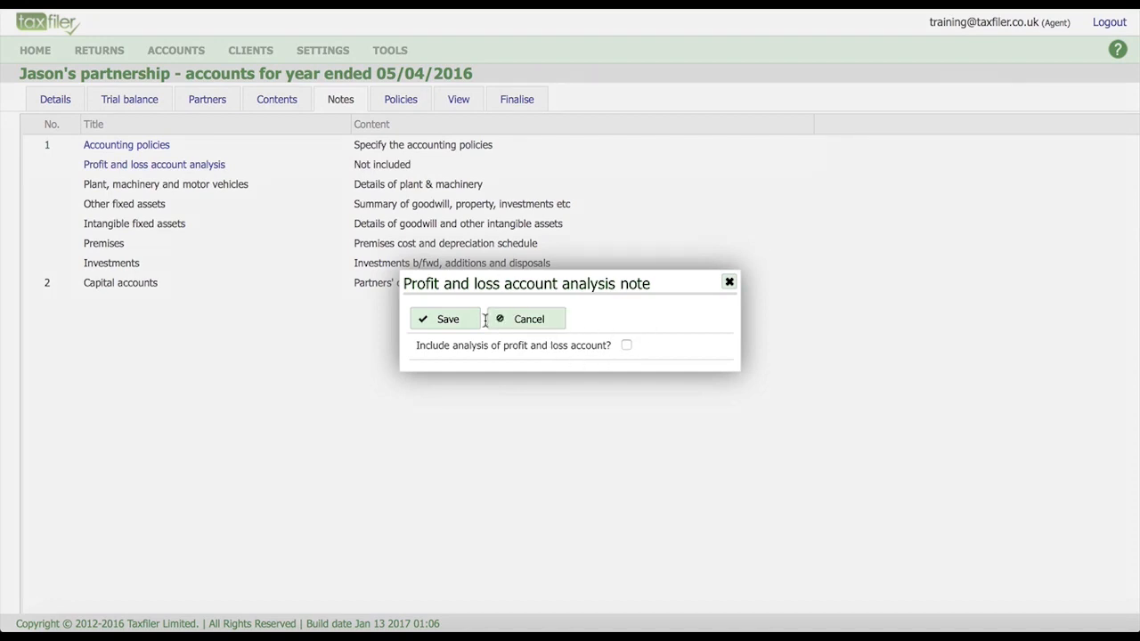
pyautogui.click(535, 320)
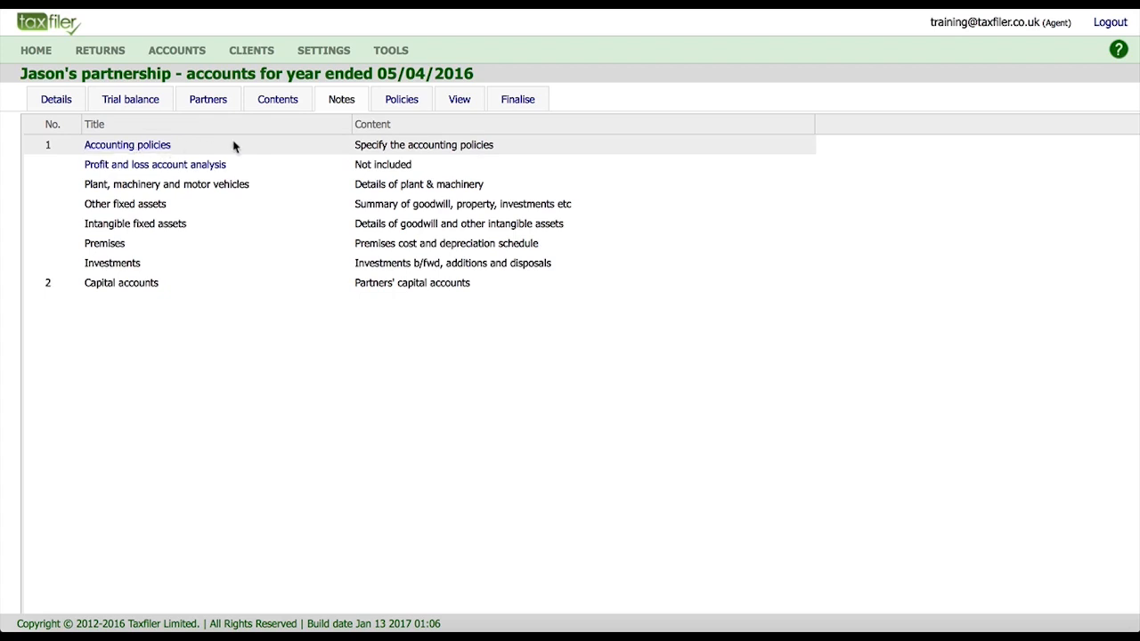
pyautogui.click(403, 100)
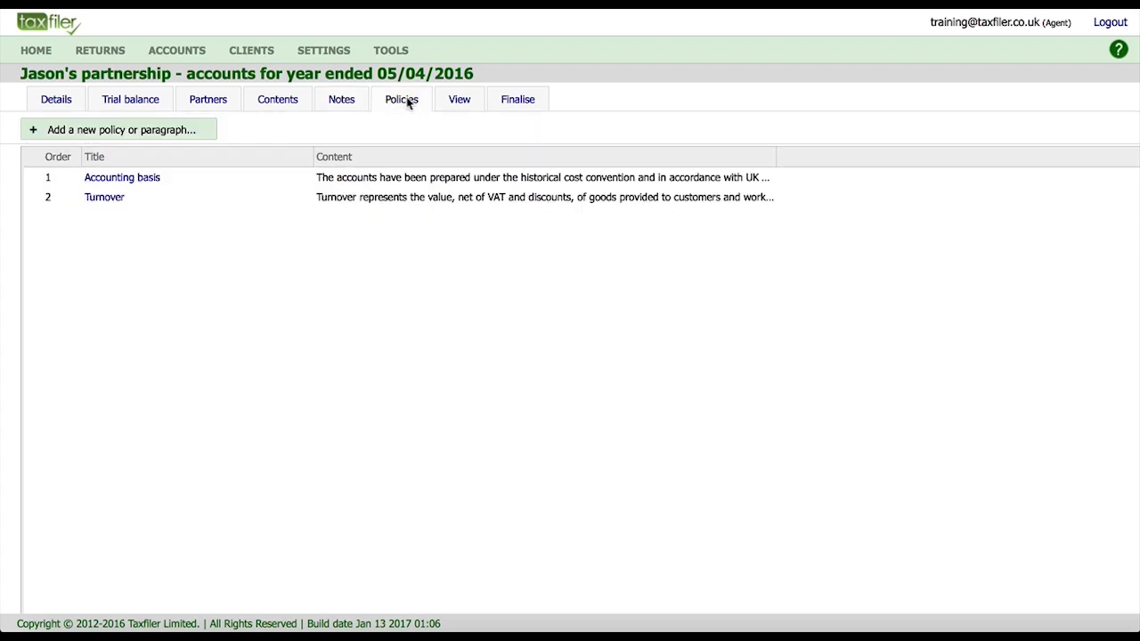
# Check the Accounting basis and Turnover policies and available extra policies, adding nothing.
pyautogui.click(138, 179)
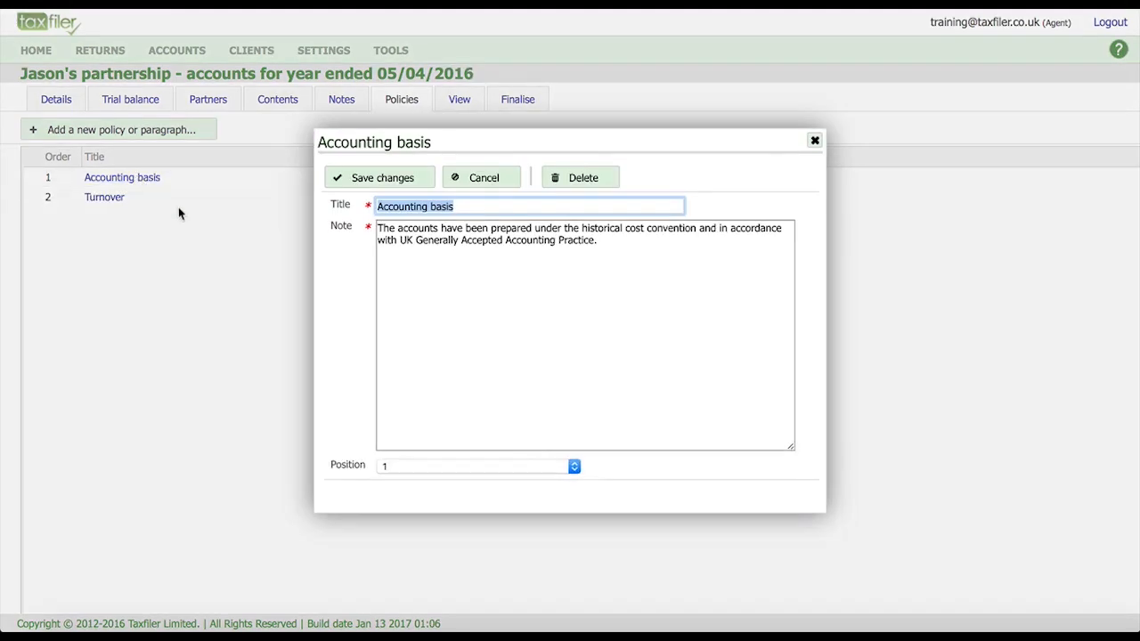
pyautogui.click(459, 177)
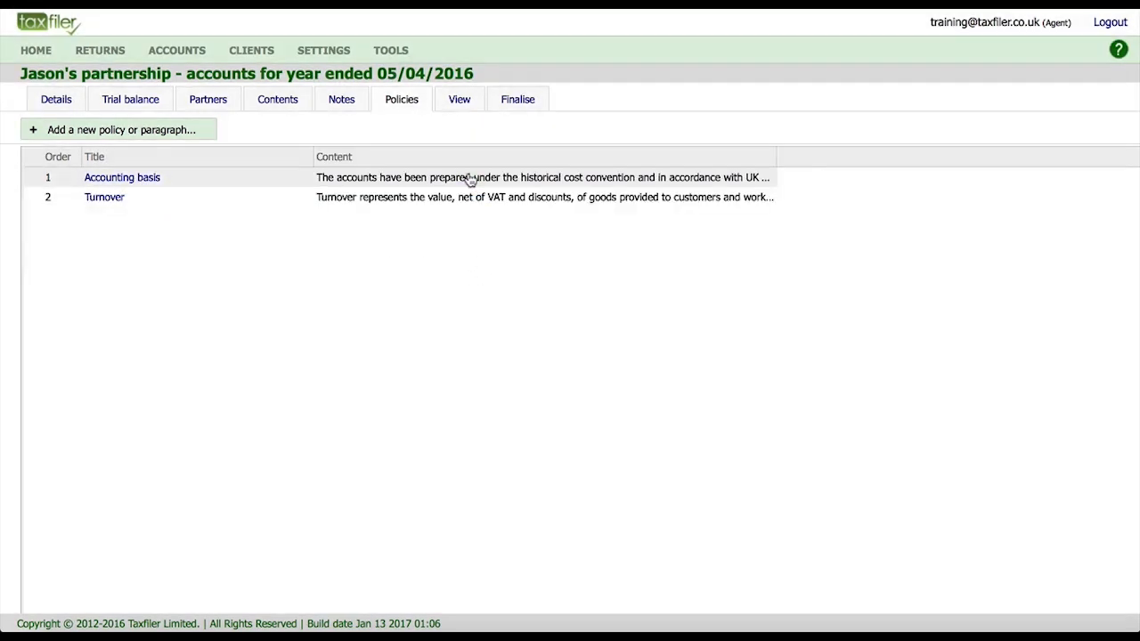
pyautogui.click(106, 199)
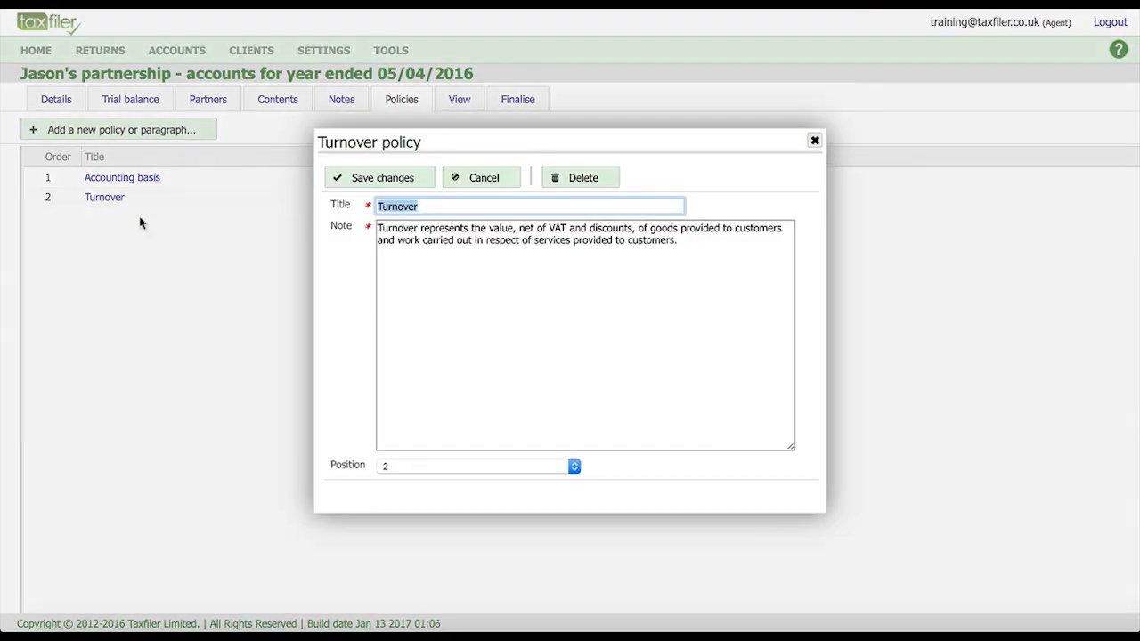
pyautogui.click(484, 178)
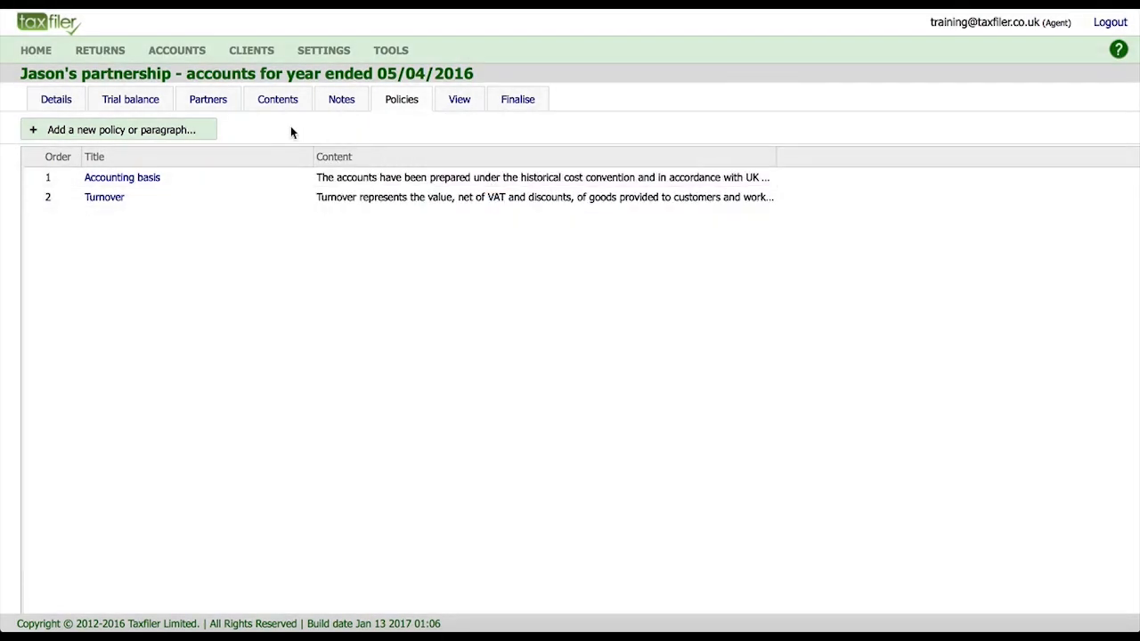
pyautogui.click(171, 138)
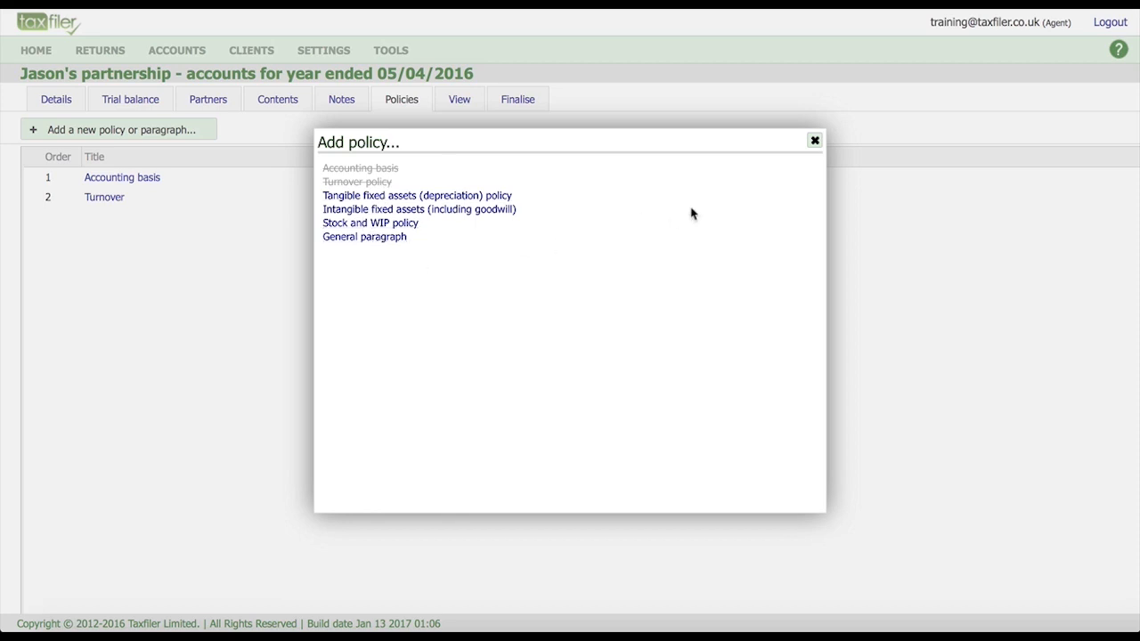
pyautogui.click(814, 144)
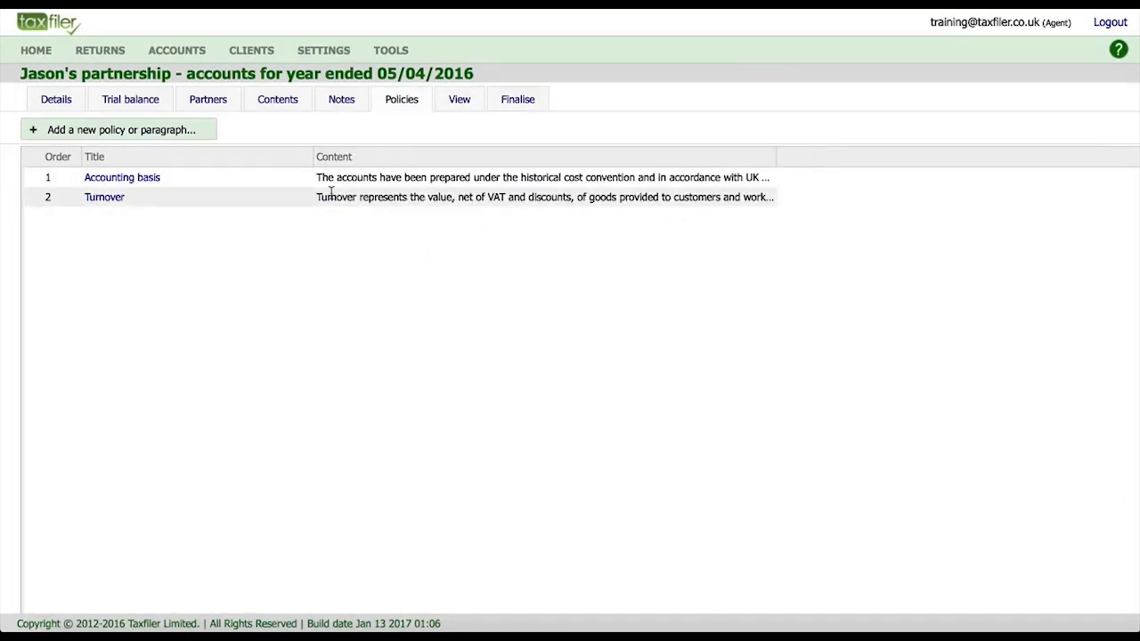
pyautogui.click(408, 107)
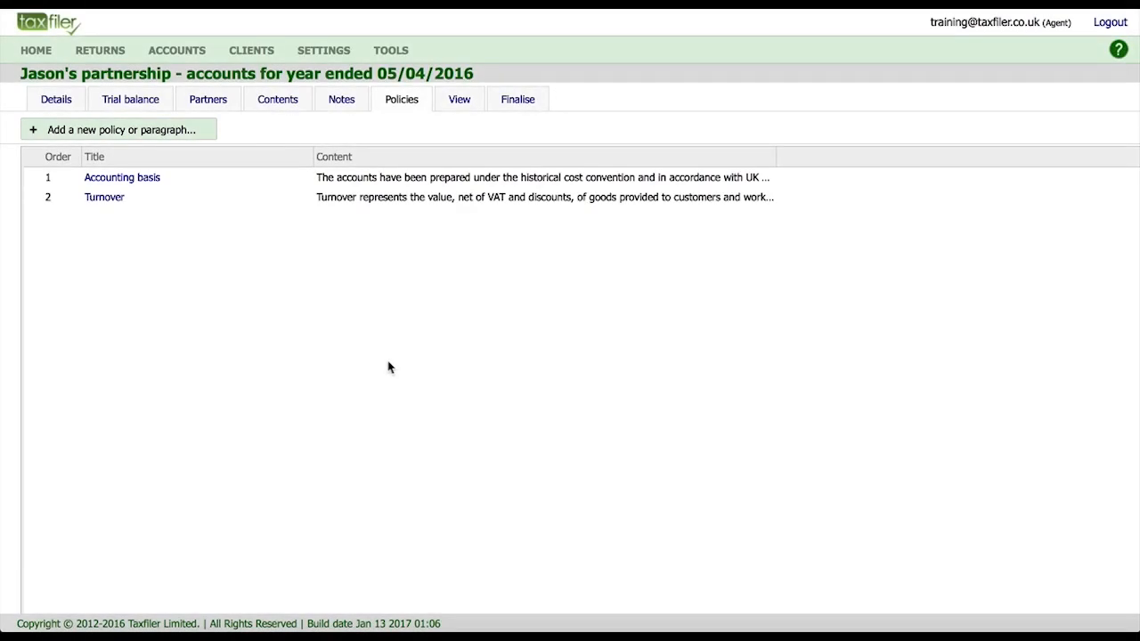
# Scroll through the HTML preview of the draft accounts for the year ended 5 April 2016.
pyautogui.click(459, 102)
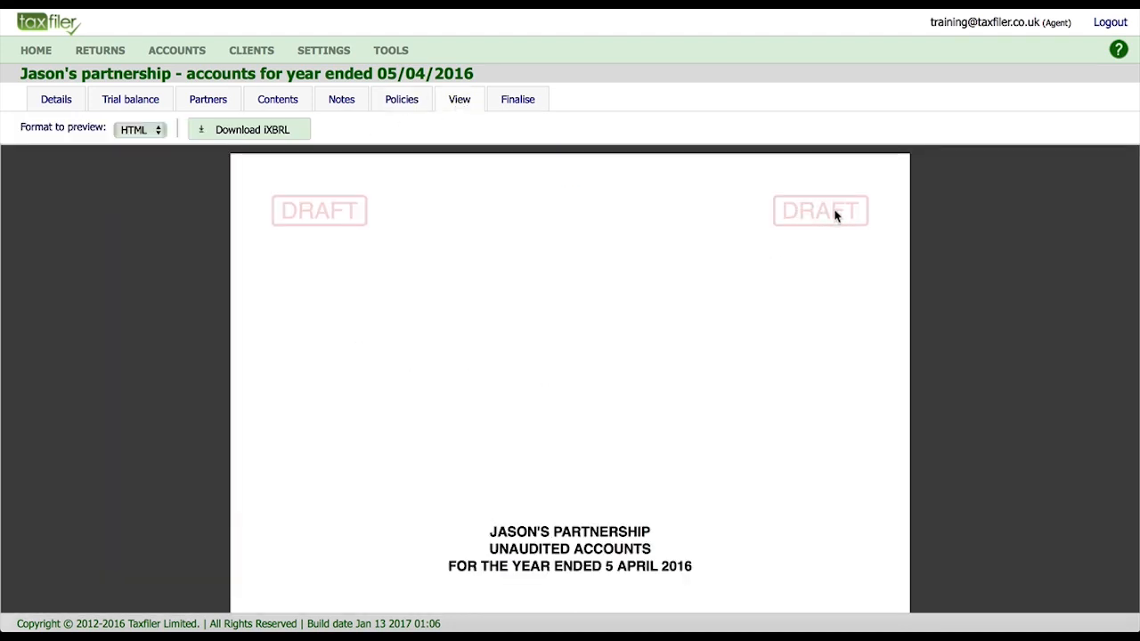
pyautogui.scroll(-5, 587, 433)
pyautogui.scroll(-12, 587, 433)
pyautogui.scroll(-12, 587, 439)
pyautogui.scroll(-12, 588, 439)
pyautogui.scroll(-12, 588, 440)
pyautogui.scroll(-12, 588, 439)
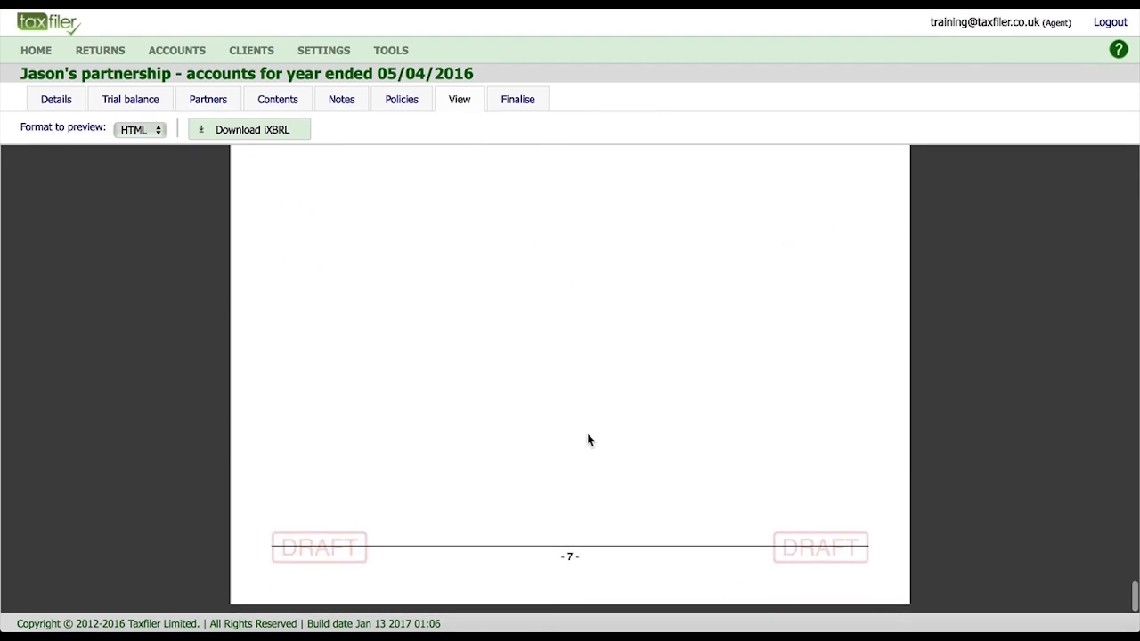
pyautogui.scroll(20, 588, 439)
pyautogui.scroll(3, 587, 433)
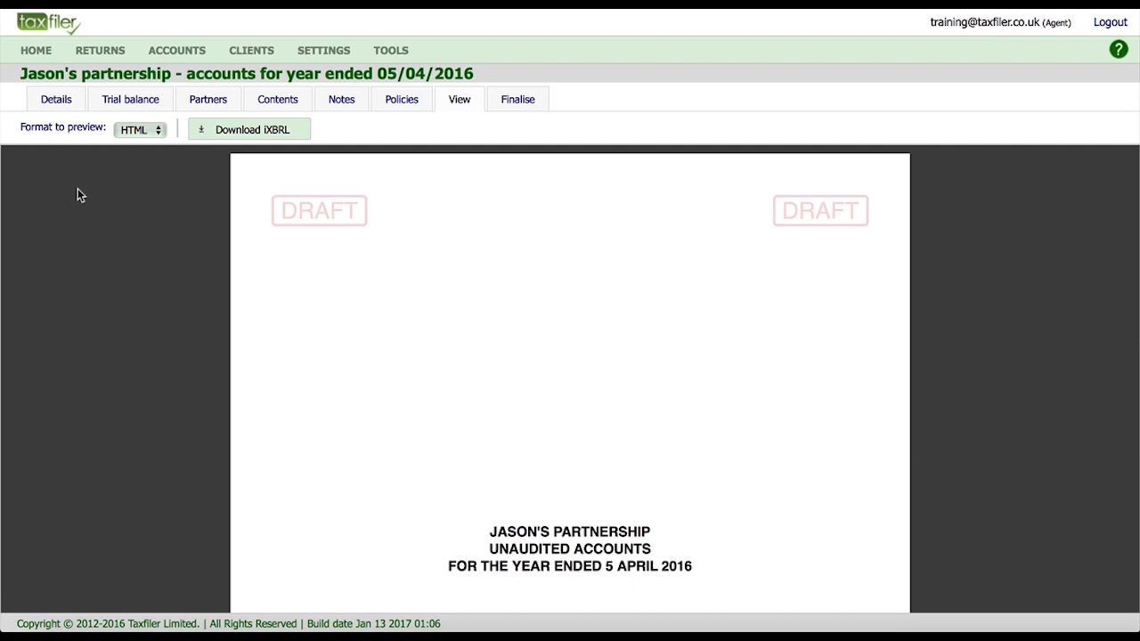
# Switch the accounts preview format to PDF and review it.
pyautogui.click(145, 131)
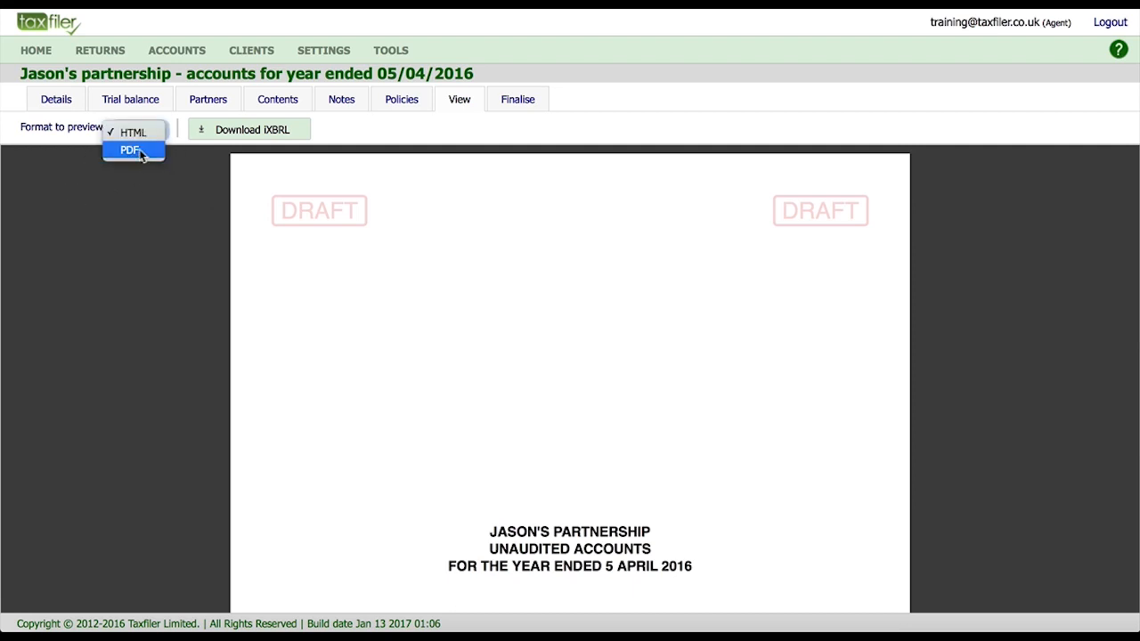
pyautogui.click(139, 150)
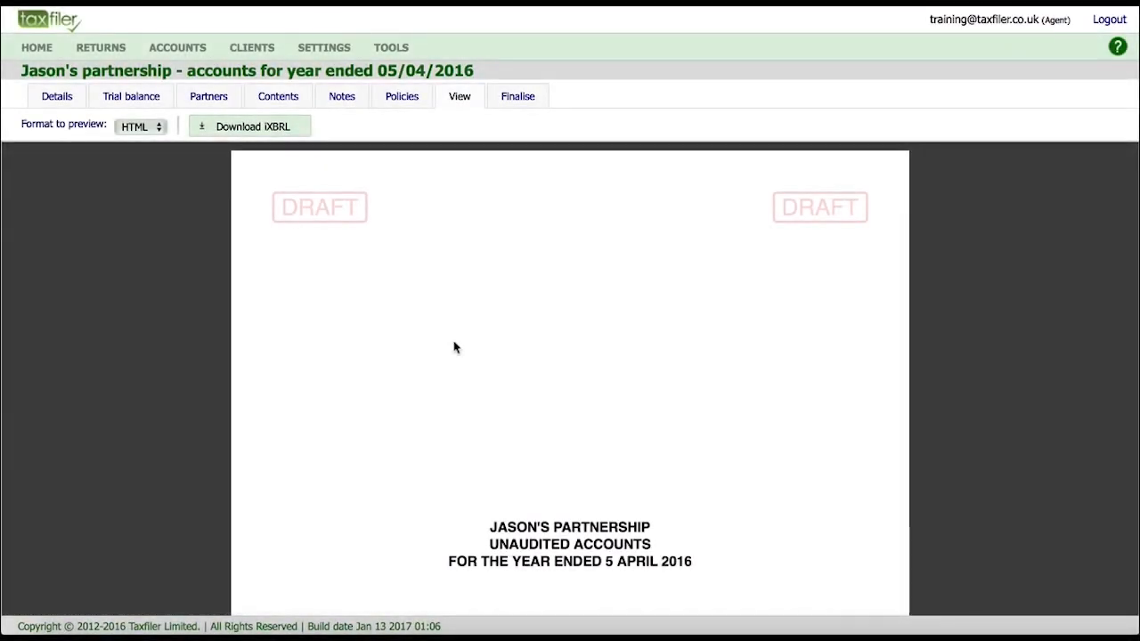
pyautogui.scroll(-1, 481, 249)
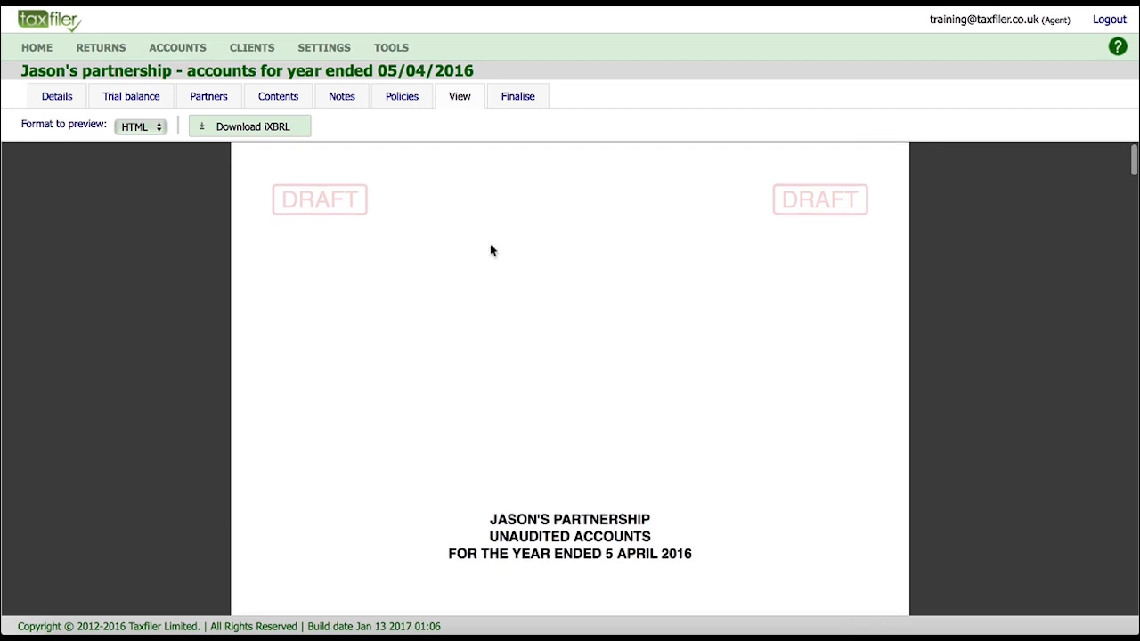
pyautogui.click(518, 97)
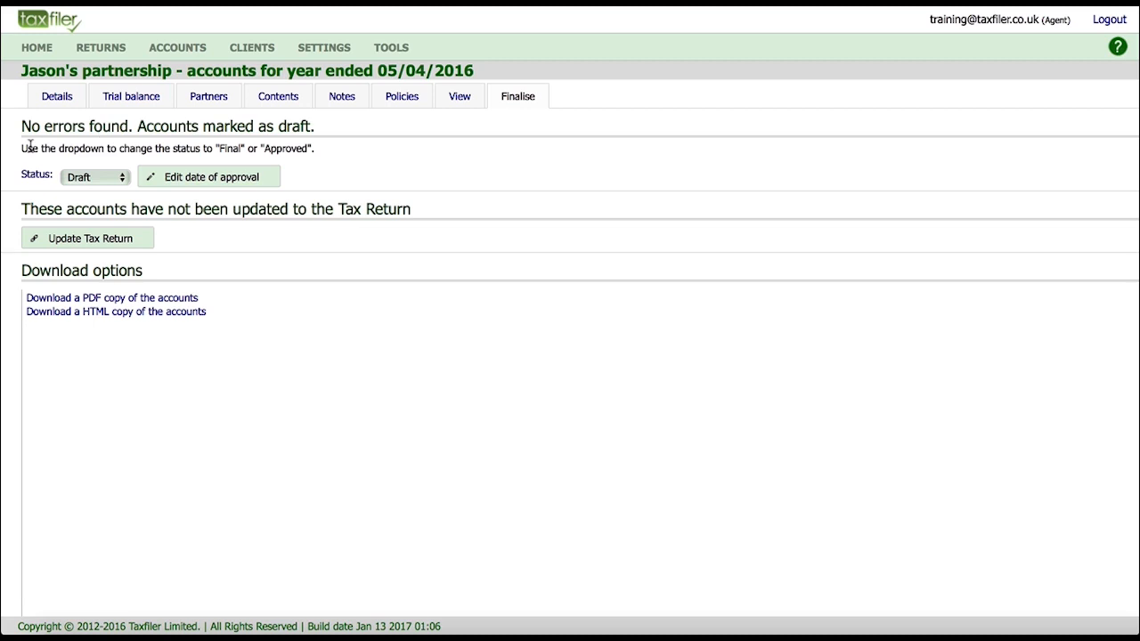
# Set the accounts status to Approved and save the approval date 18/01/2017.
pyautogui.click(73, 178)
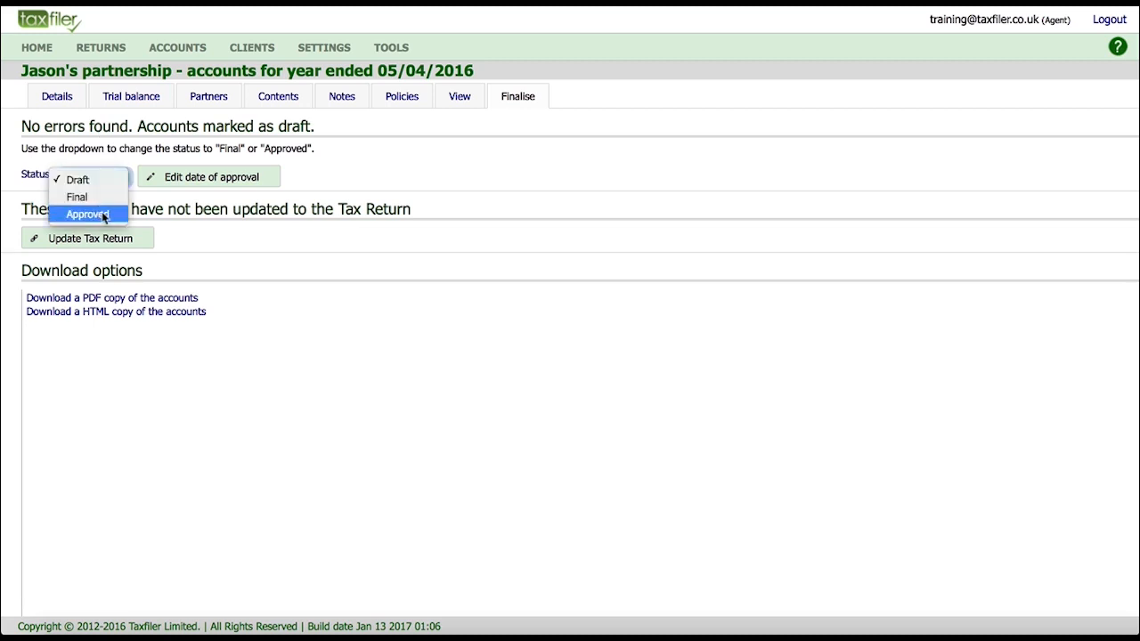
pyautogui.click(105, 217)
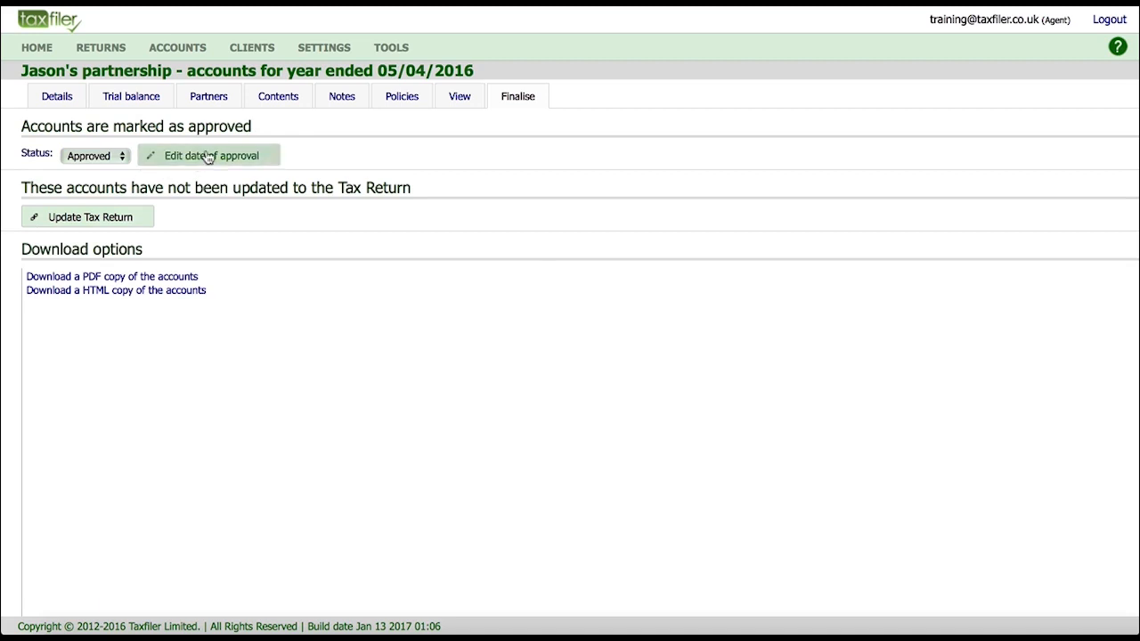
pyautogui.click(204, 158)
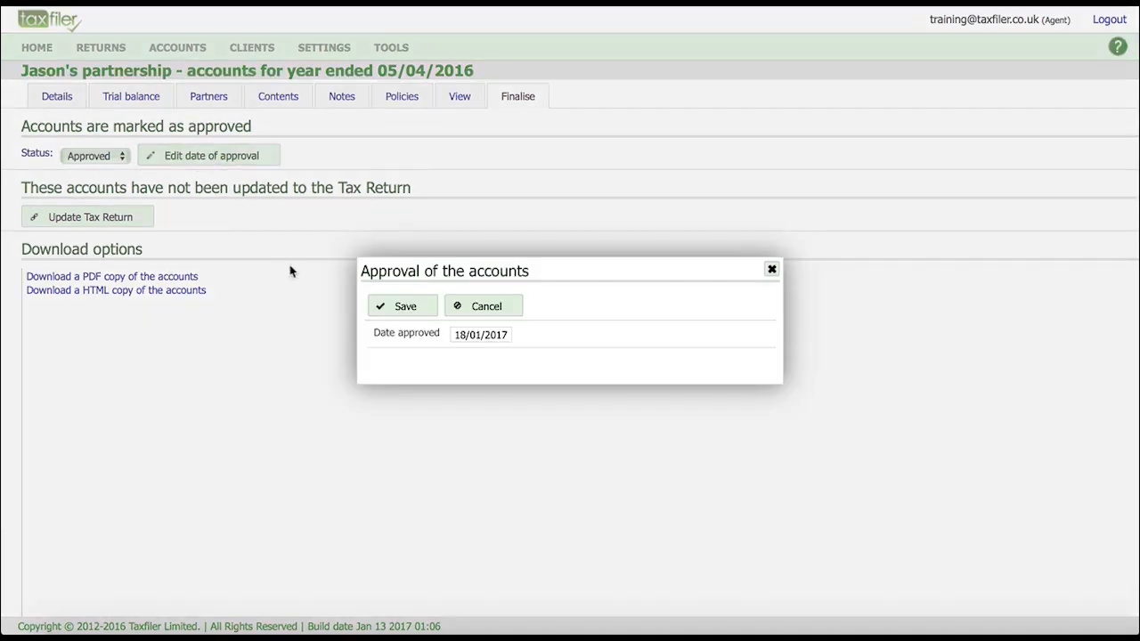
pyautogui.click(405, 306)
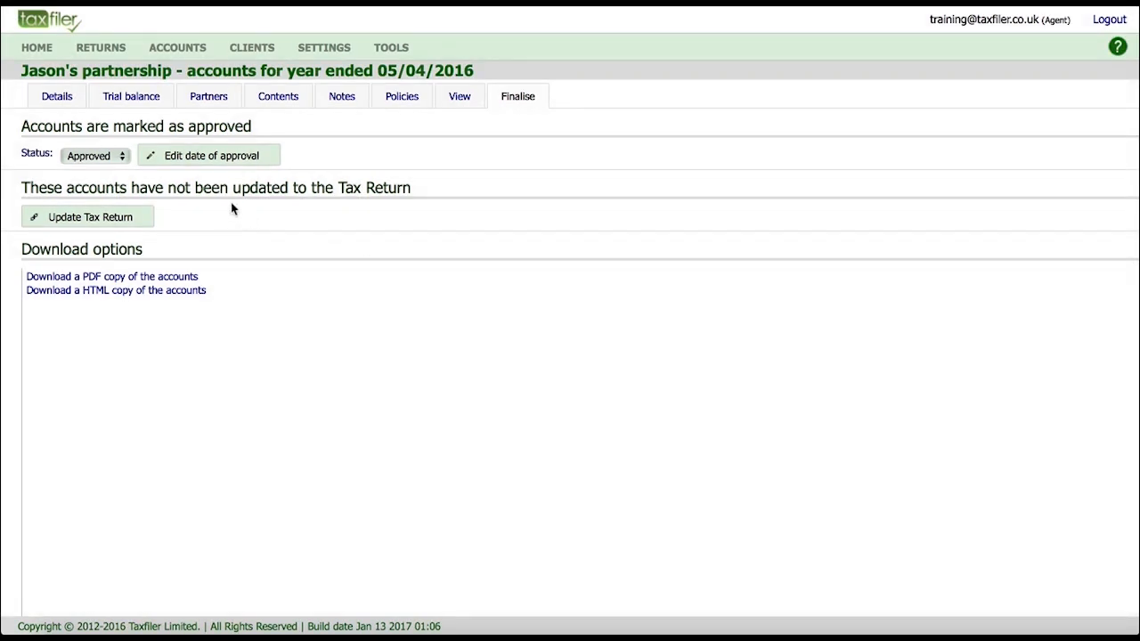
# Create the missing 2016 SA800 tax return for the partnership, then return to the accounts list.
pyautogui.click(129, 220)
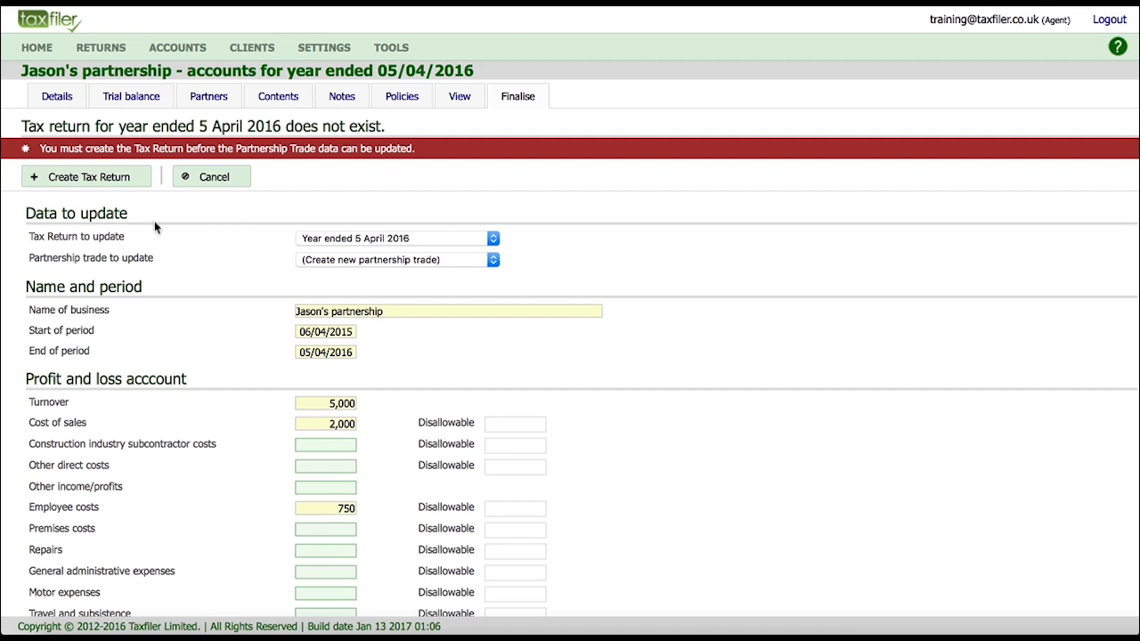
pyautogui.click(119, 181)
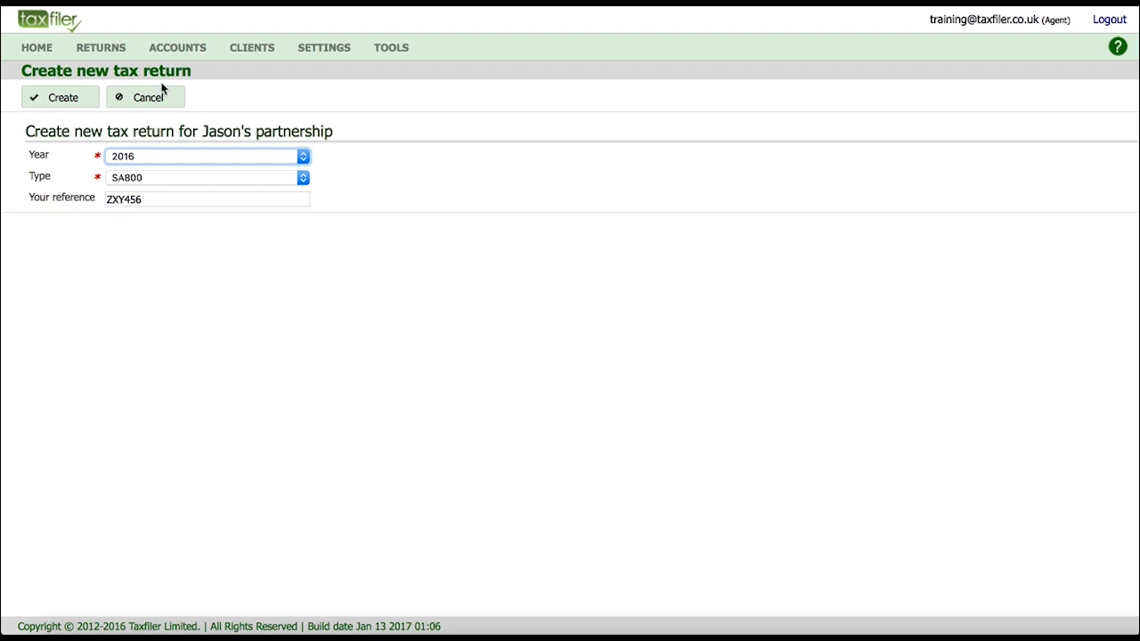
pyautogui.click(74, 99)
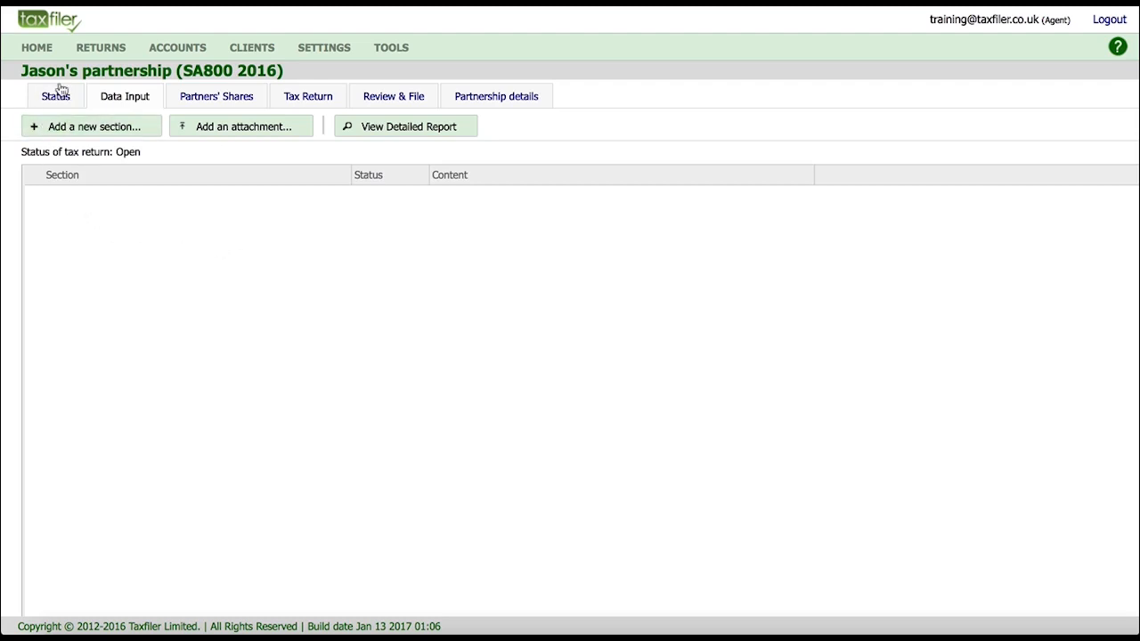
pyautogui.click(184, 52)
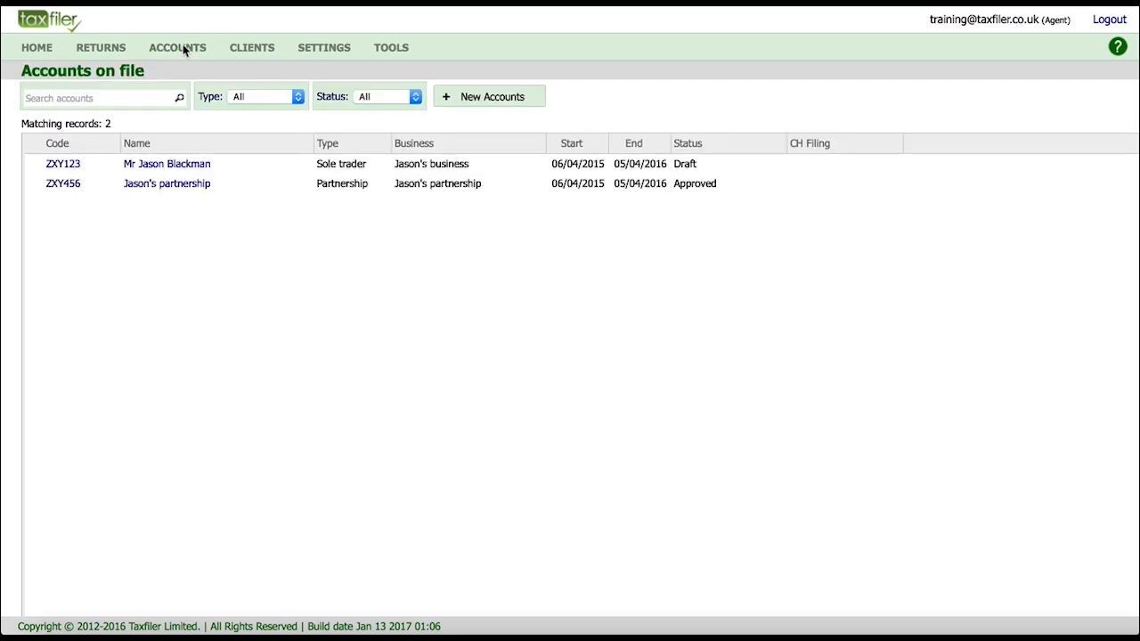
# Update the 2016 tax return from the approved accounts by creating a partnership trade.
pyautogui.click(64, 184)
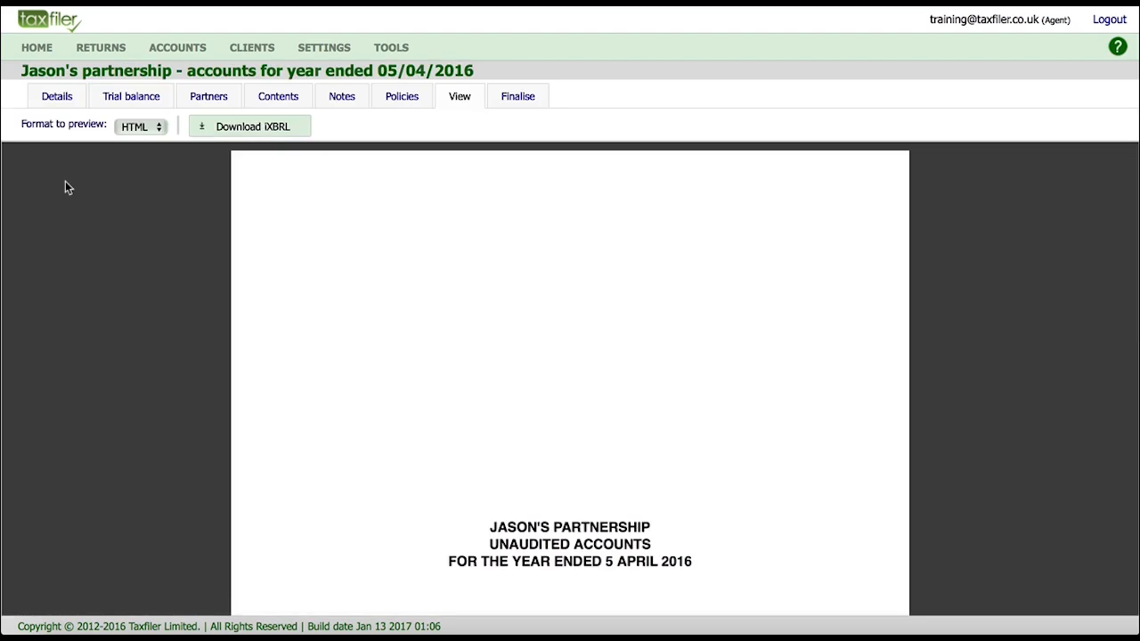
pyautogui.click(517, 99)
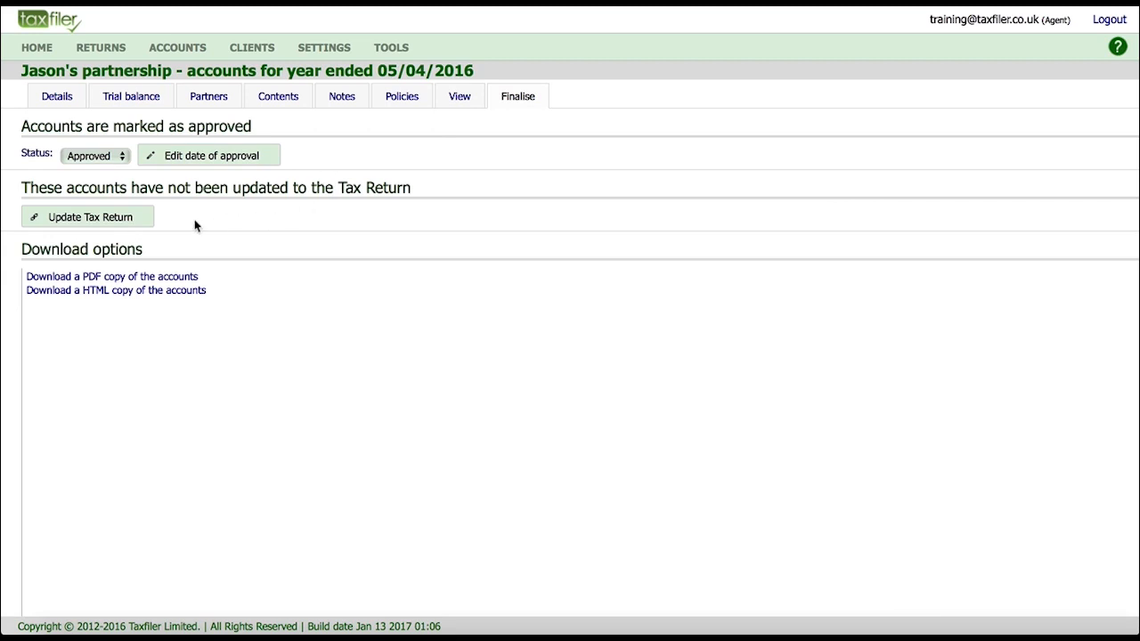
pyautogui.click(132, 220)
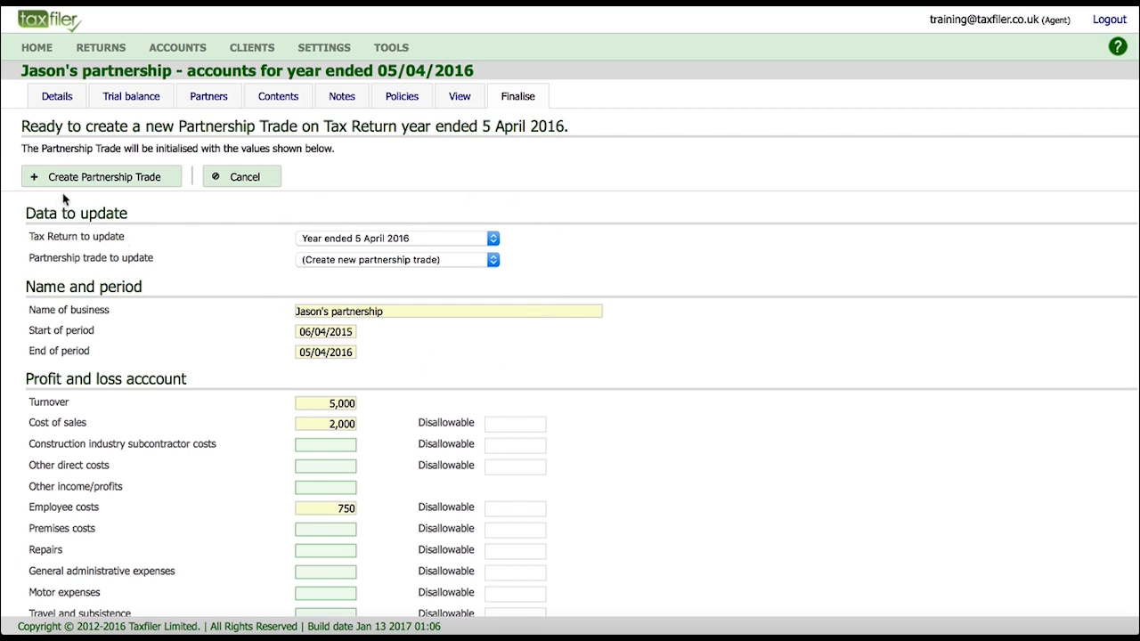
pyautogui.click(128, 179)
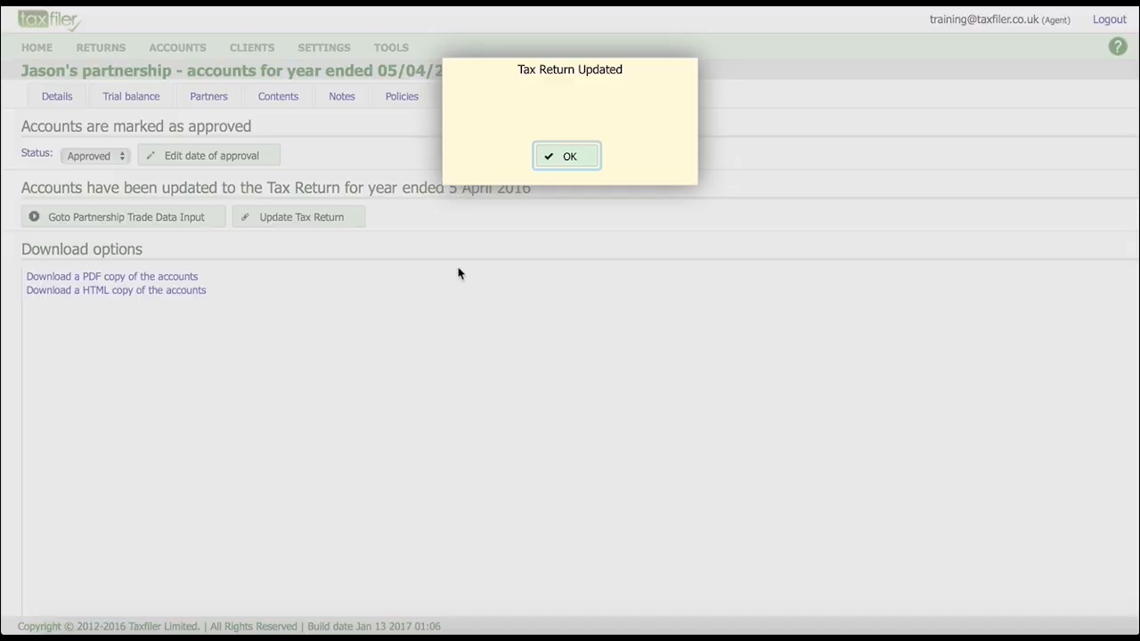
pyautogui.click(562, 161)
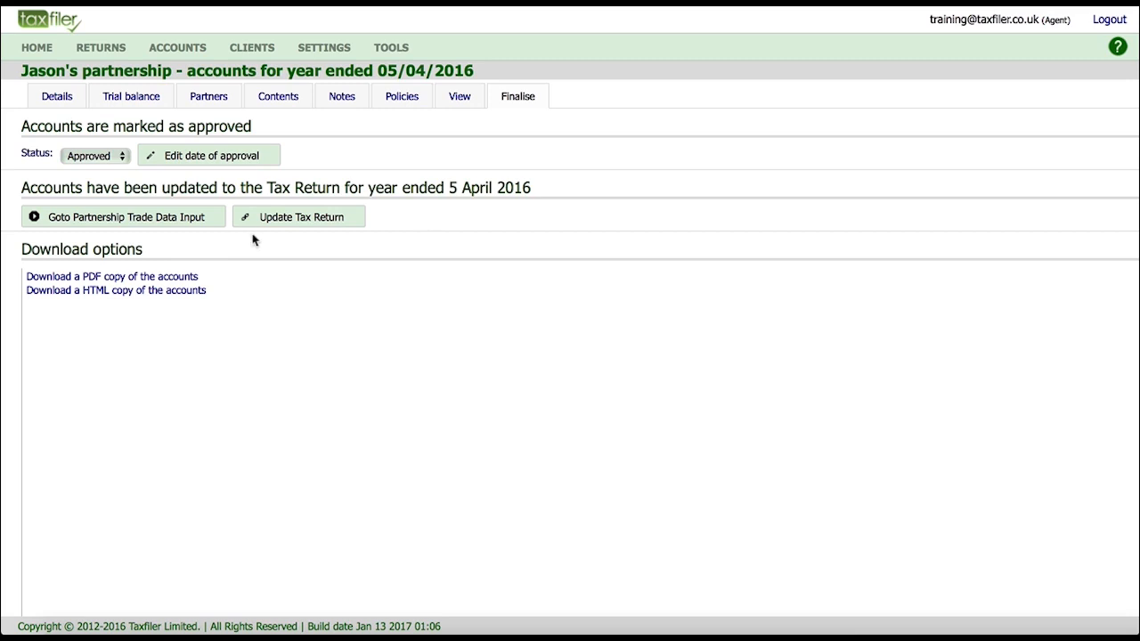
pyautogui.click(38, 48)
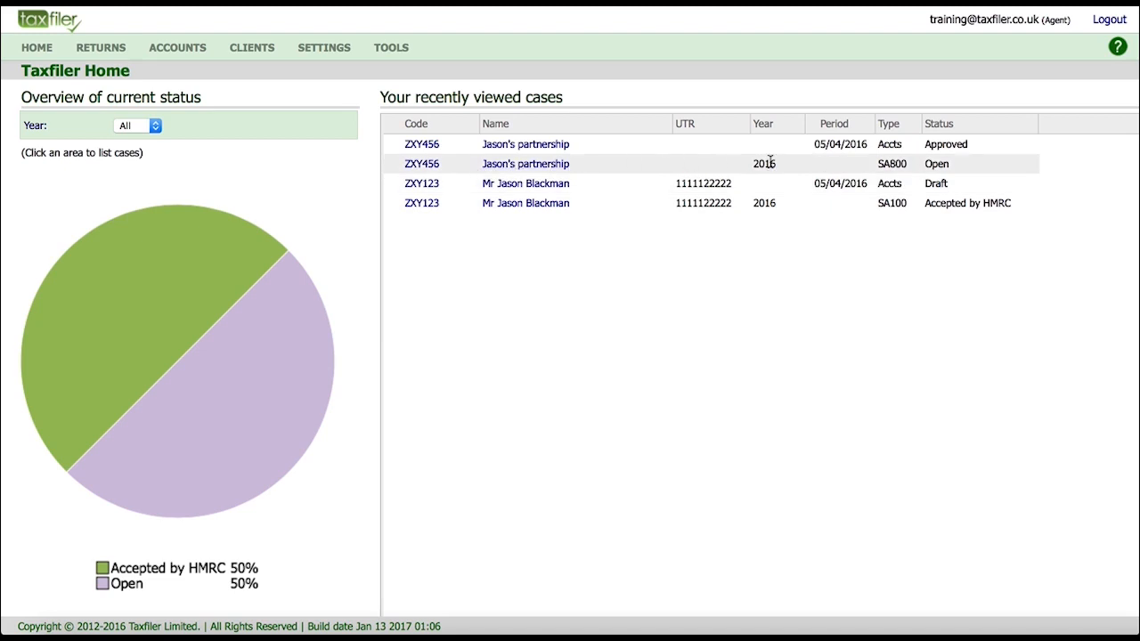
# Open the ZXY456 SA800 2016 return from recent cases and bring up its Data Input sections to add.
pyautogui.click(423, 167)
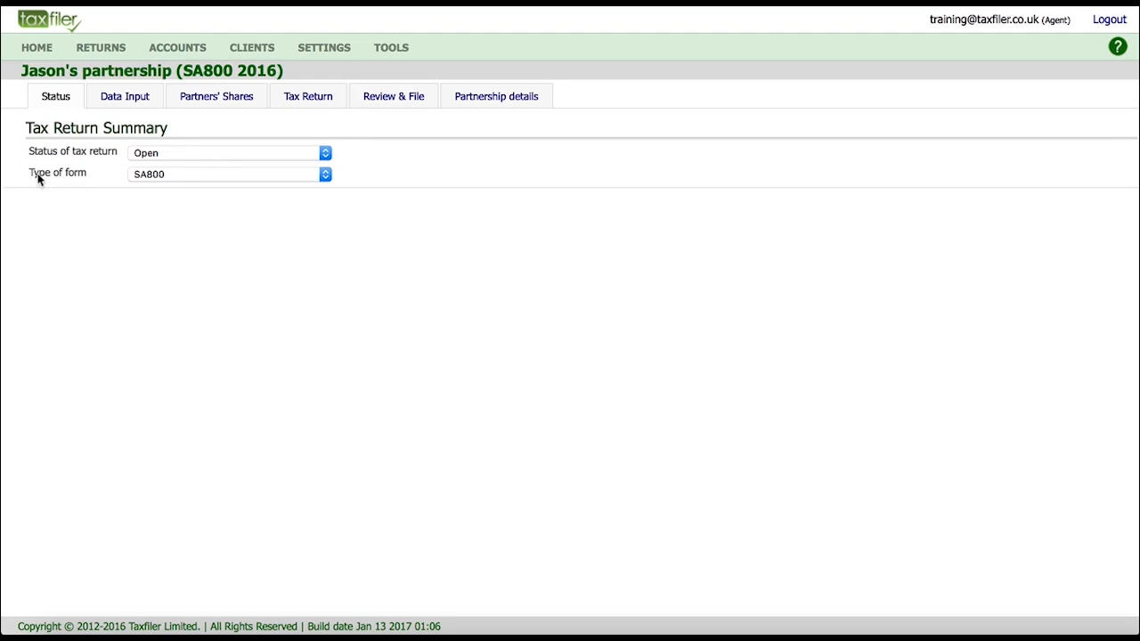
pyautogui.click(130, 100)
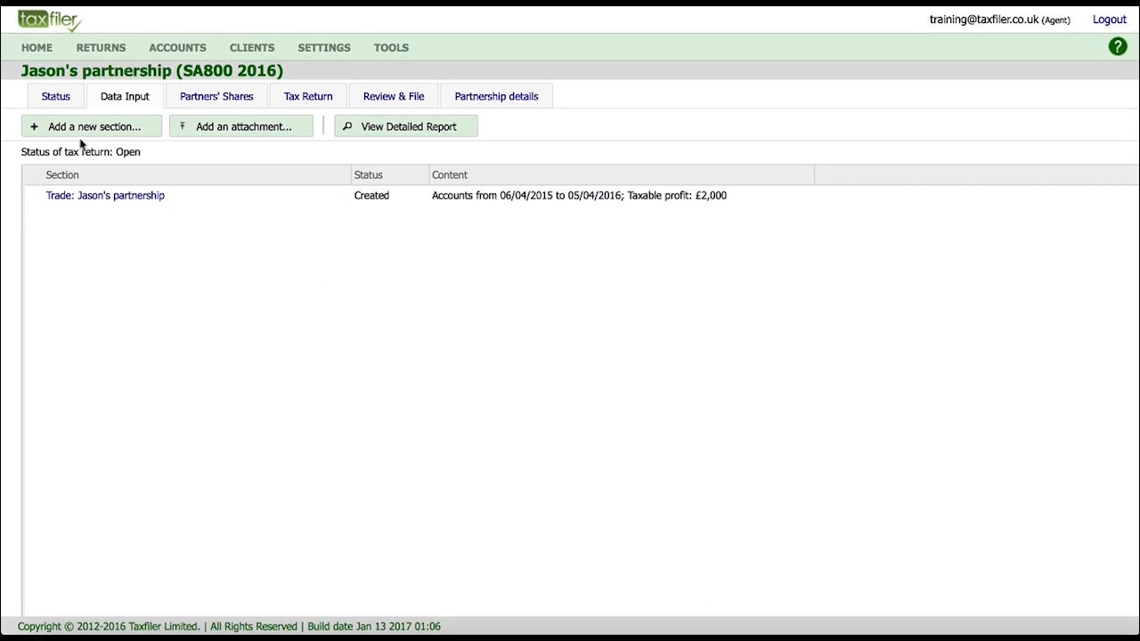
pyautogui.click(115, 132)
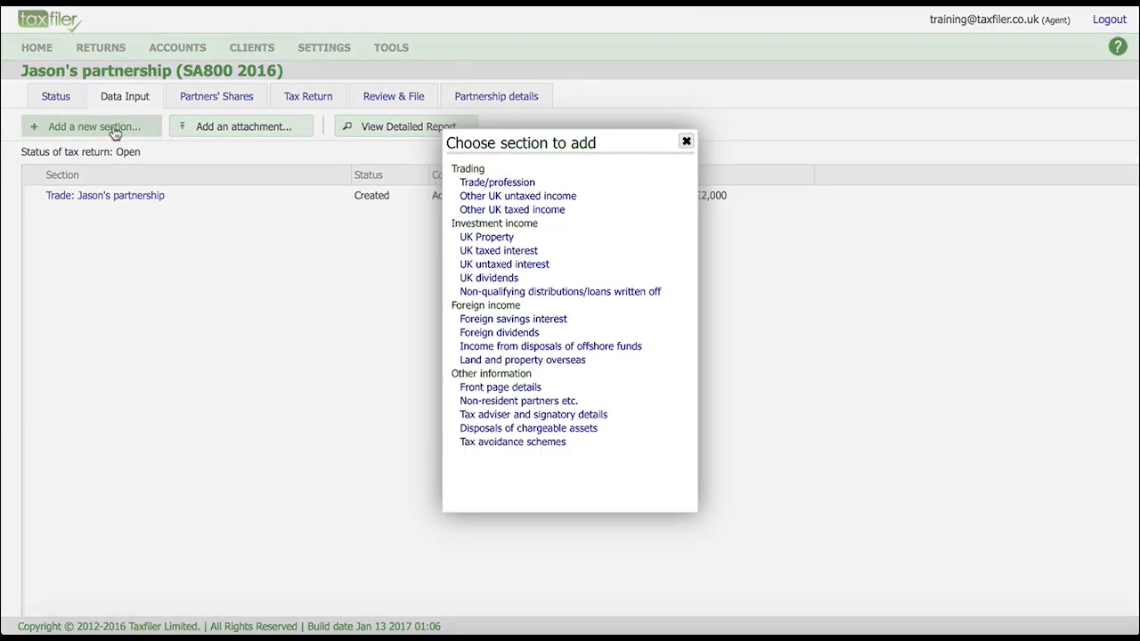
# Add and save Tax adviser and signatory details dated 18/01/2017 with the signatory's full name.
pyautogui.click(515, 416)
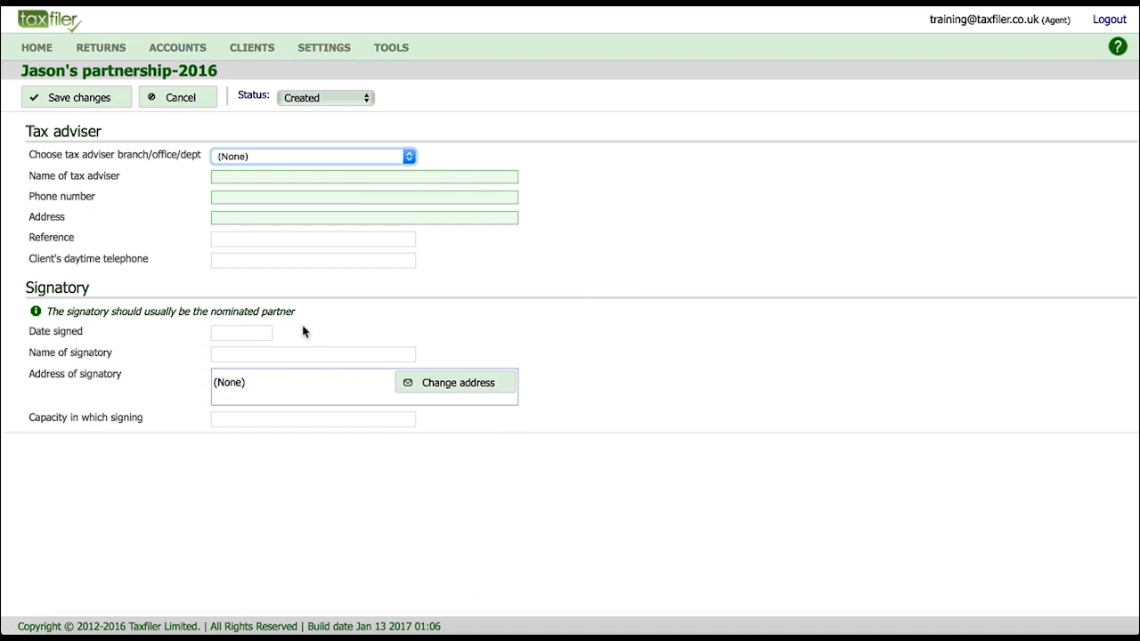
pyautogui.click(250, 331)
pyautogui.write('18/01/2017')
pyautogui.press('Tab')
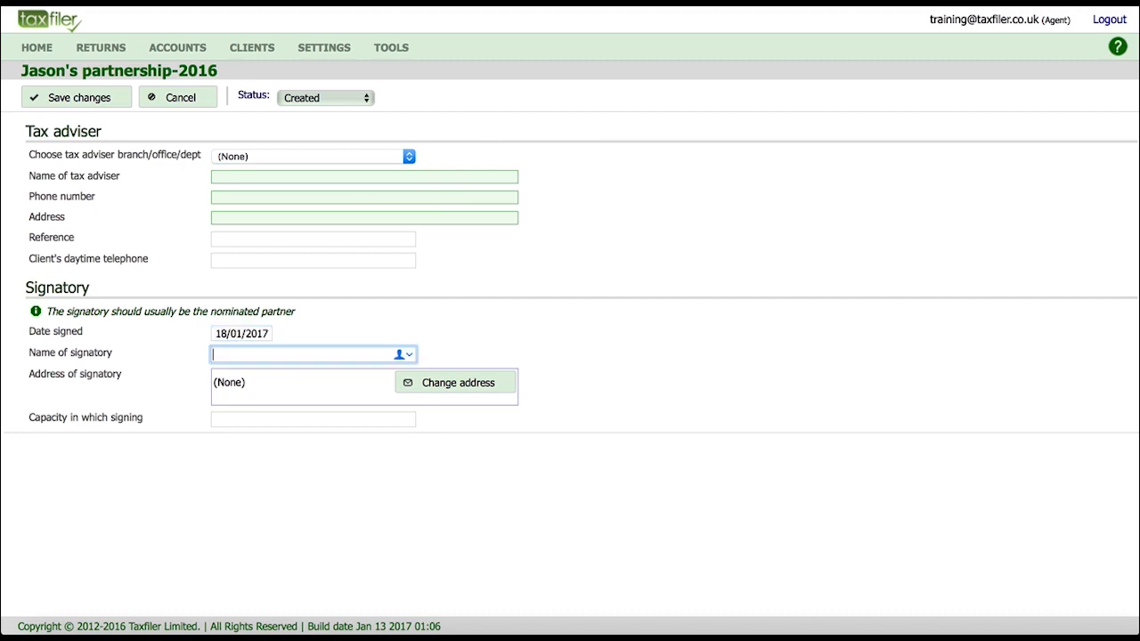
pyautogui.click(95, 103)
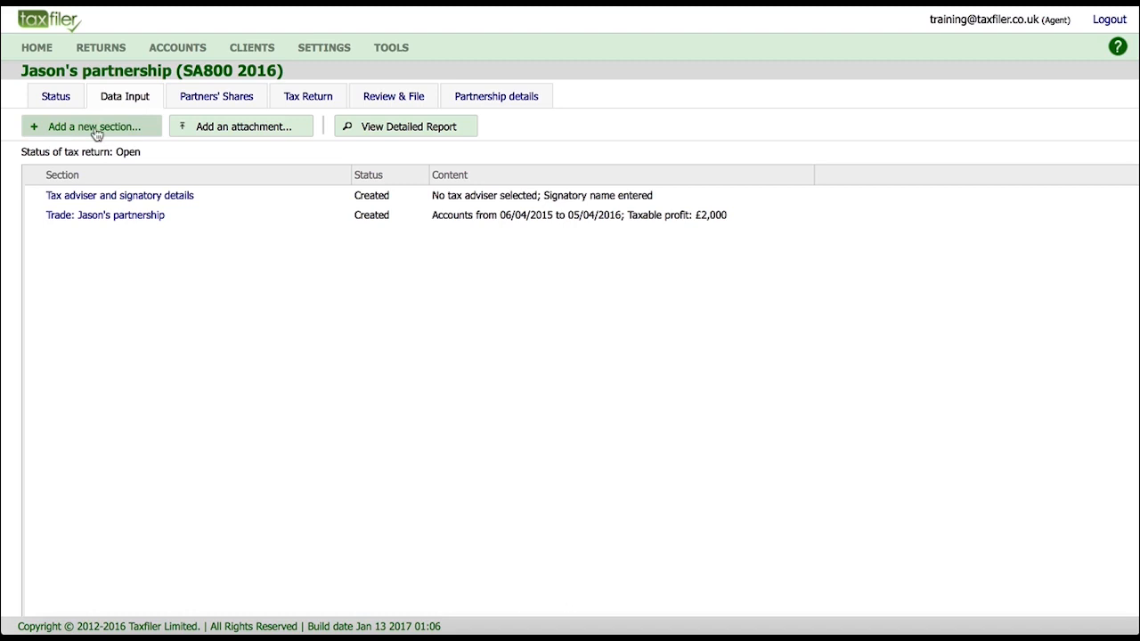
# Save a 1000 trading profit share for each partner, then run the HMRC validation checks.
pyautogui.click(237, 100)
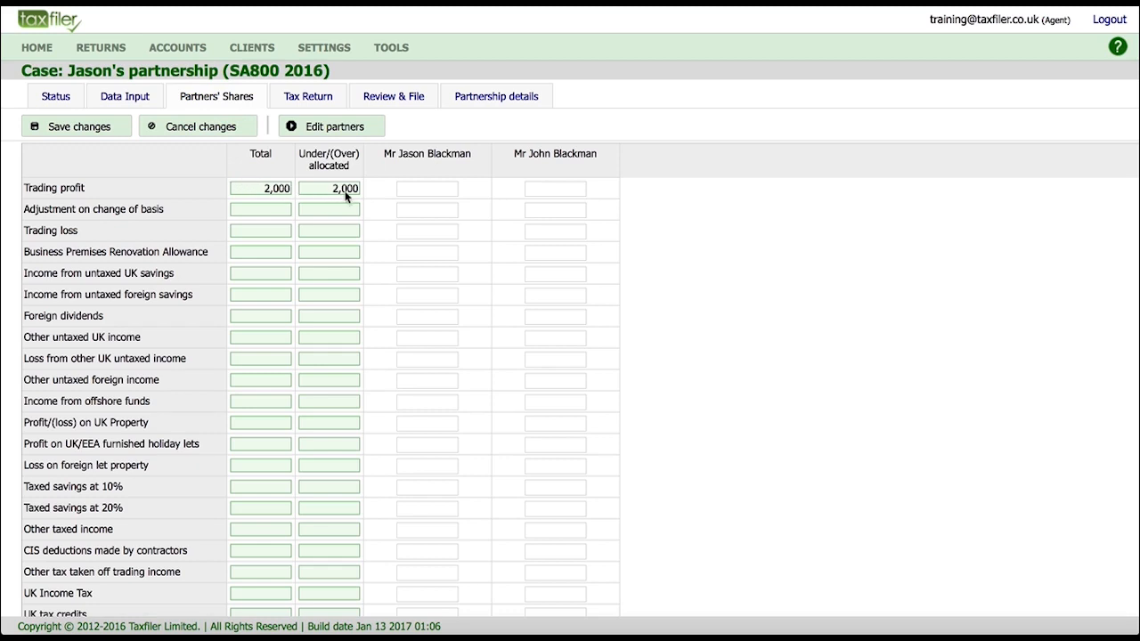
pyautogui.click(429, 185)
pyautogui.write('1000')
pyautogui.click(545, 188)
pyautogui.write('1000')
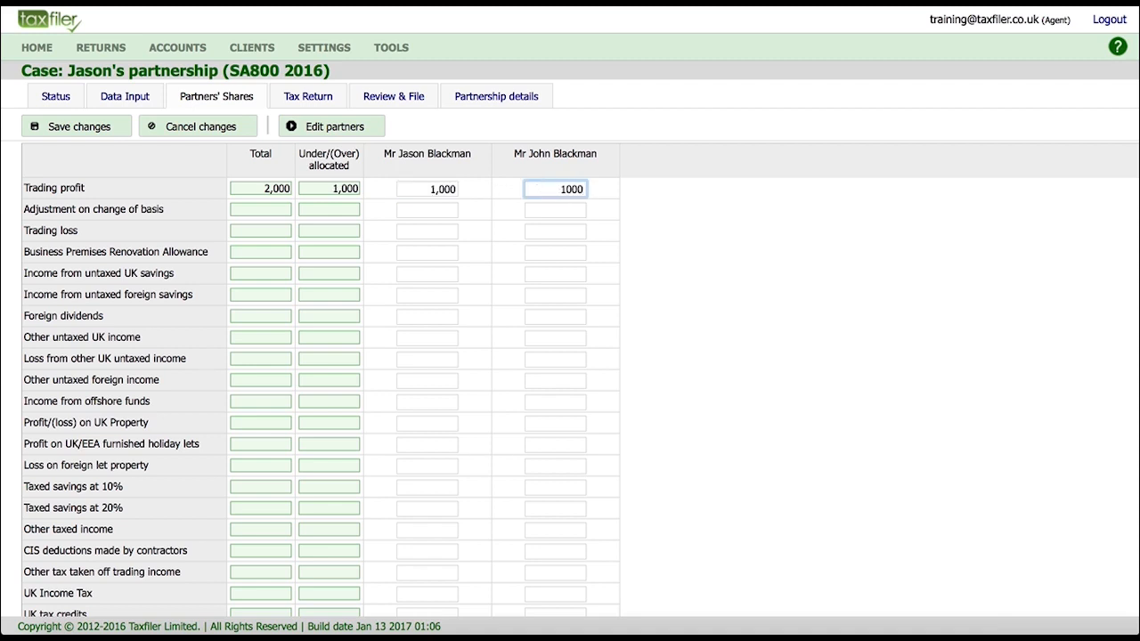
pyautogui.click(104, 129)
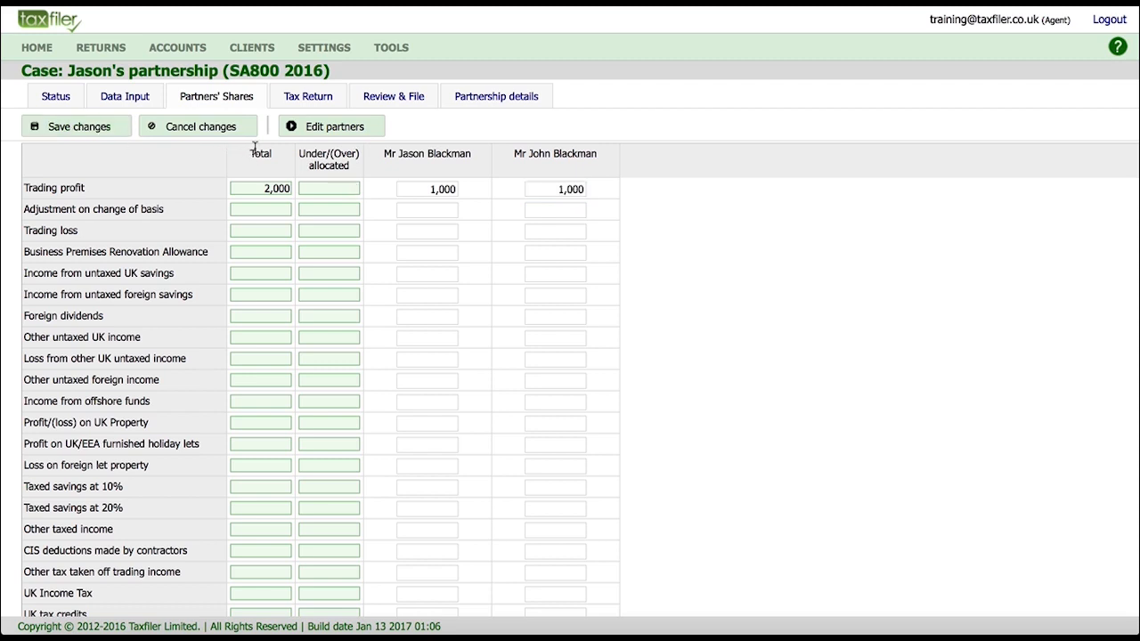
pyautogui.click(398, 100)
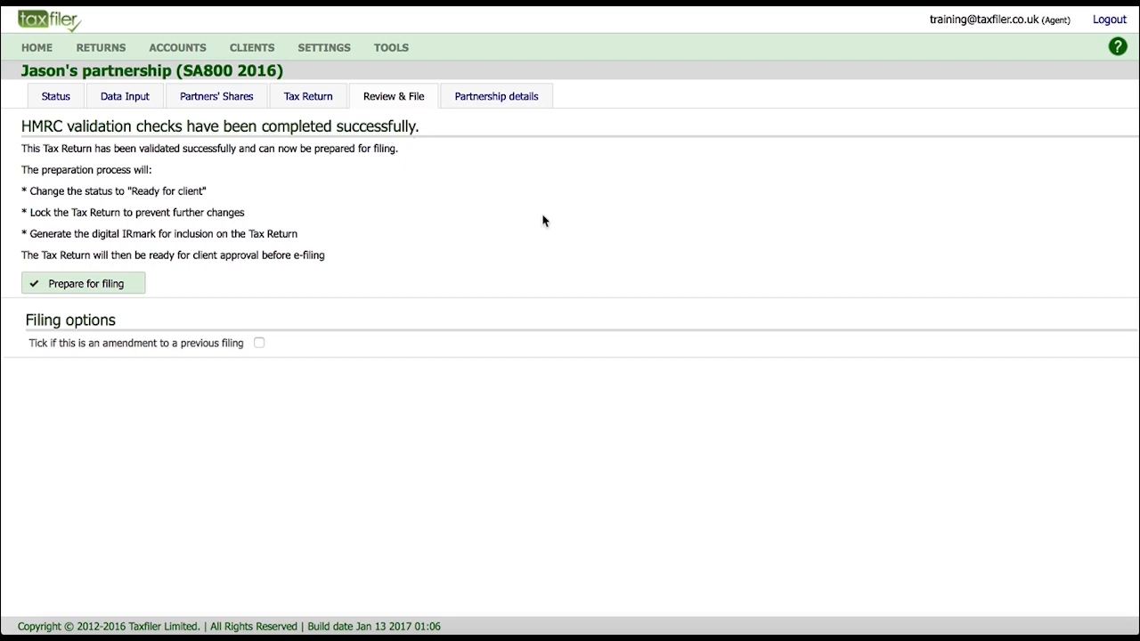
pyautogui.click(308, 98)
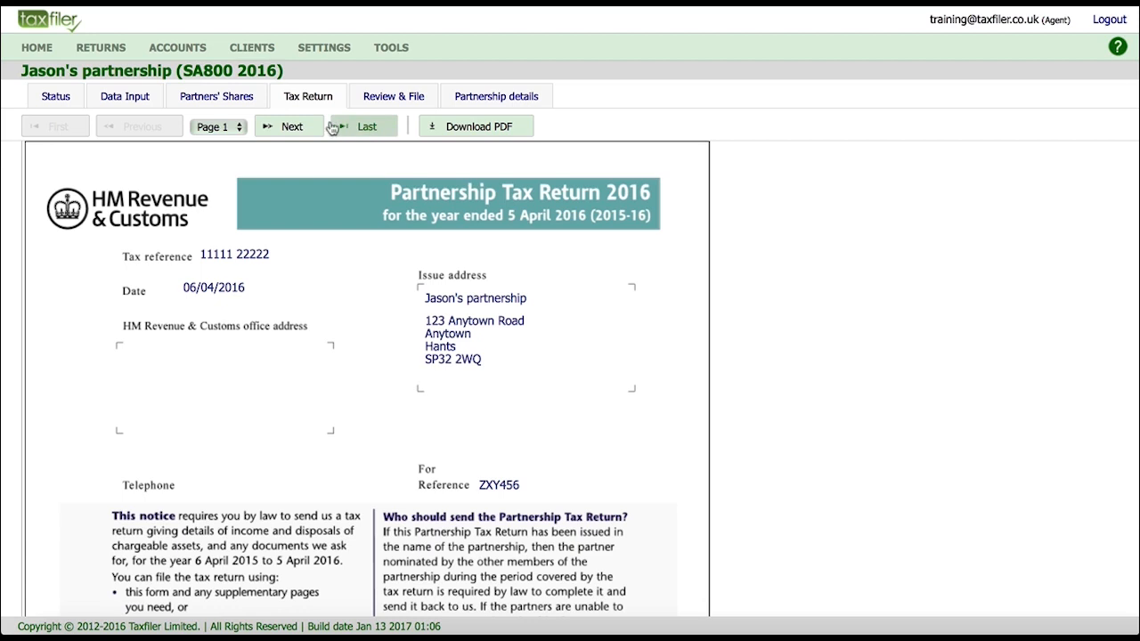
pyautogui.click(297, 130)
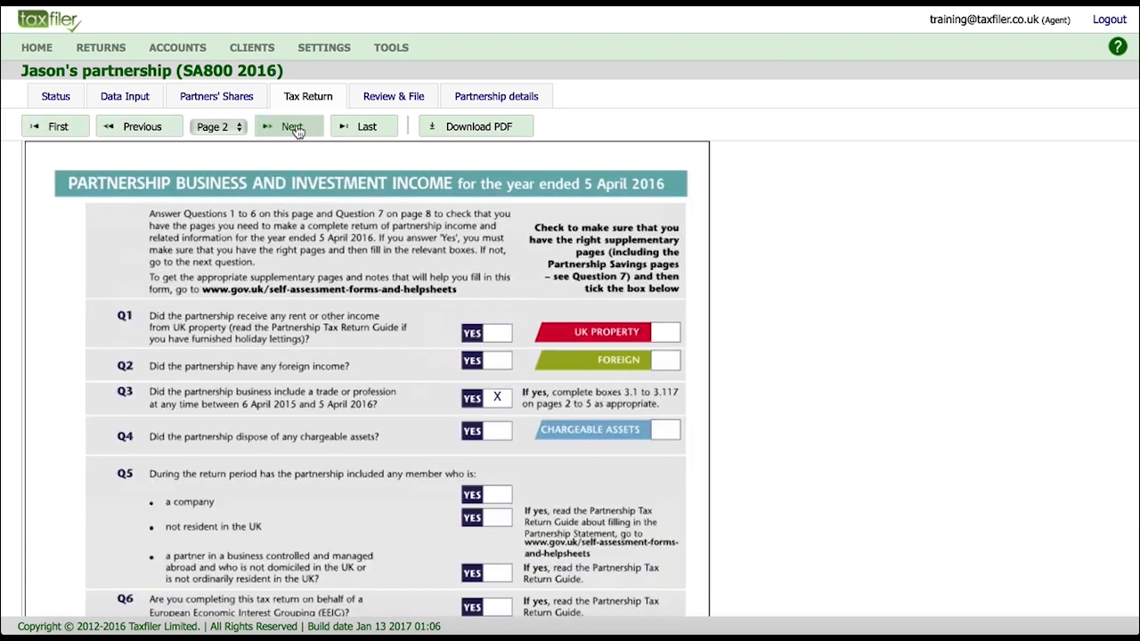
pyautogui.click(297, 130)
pyautogui.click(295, 127)
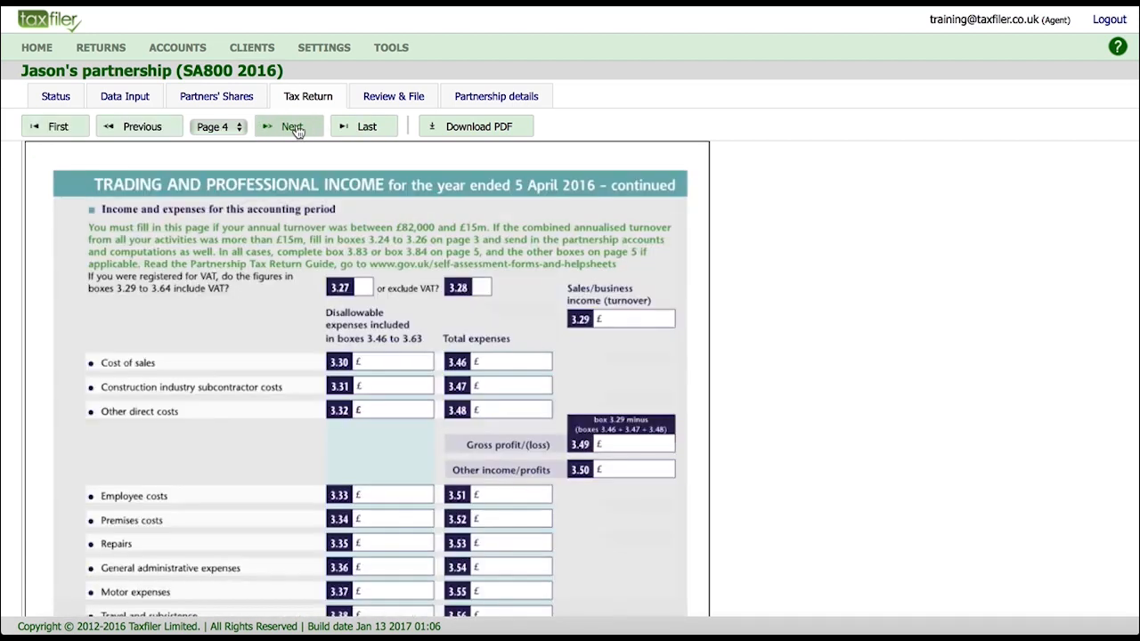
pyautogui.click(366, 129)
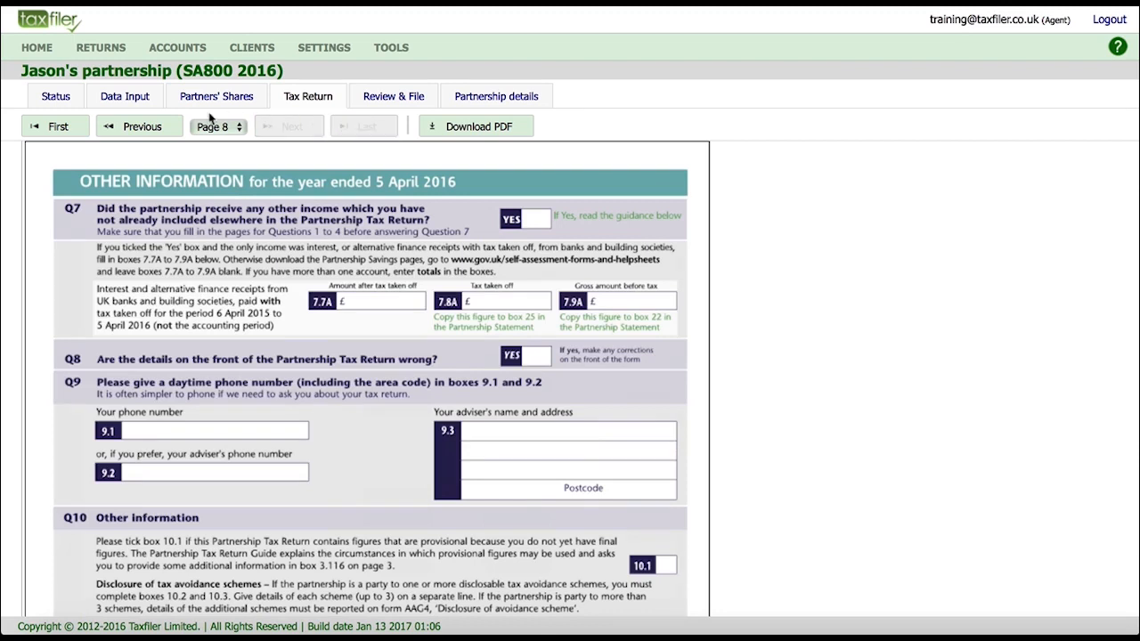
pyautogui.click(56, 131)
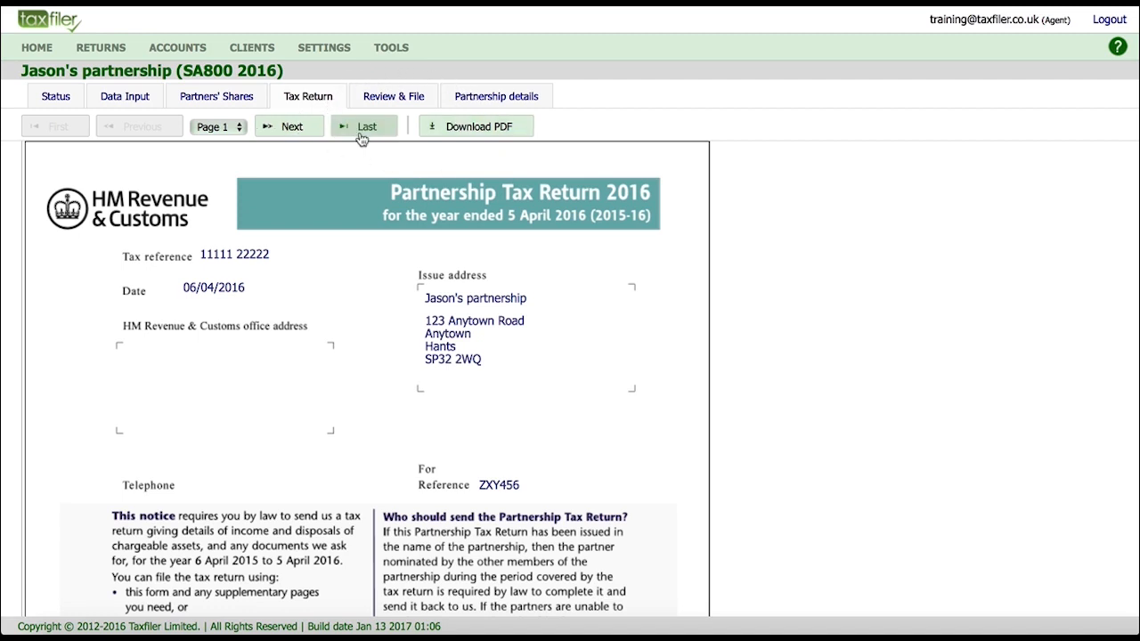
pyautogui.click(410, 98)
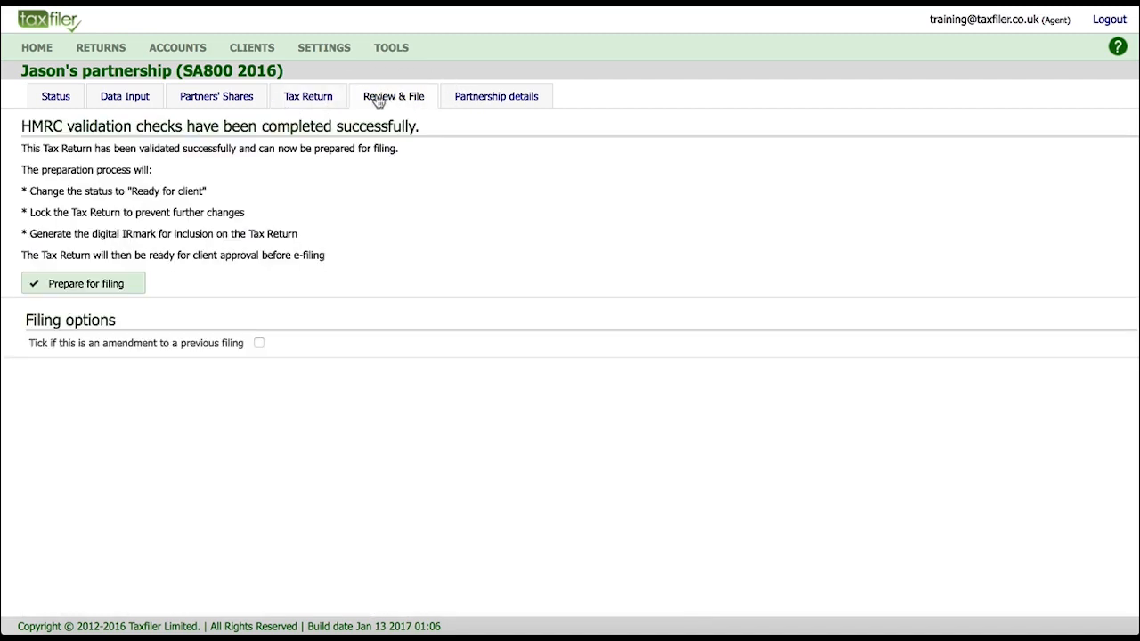